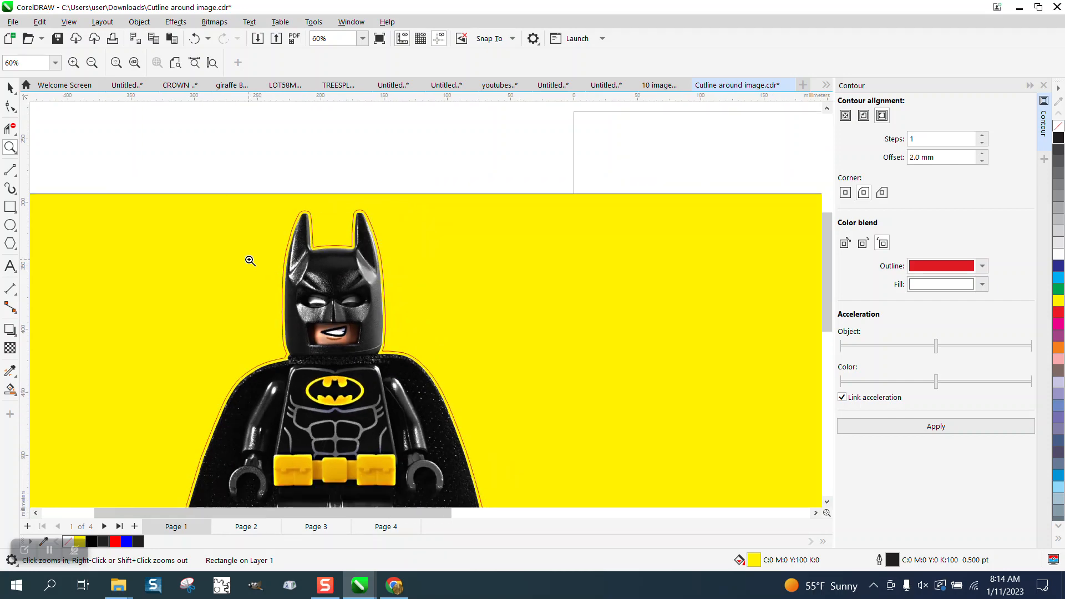
- Duplicate the rightmost Batman bitmap and place the copy 304.8 mm to its left
scroll(421, 300, "down", 2)
scroll(566, 309, "down", 1)
scroll(767, 403, "up", 3)
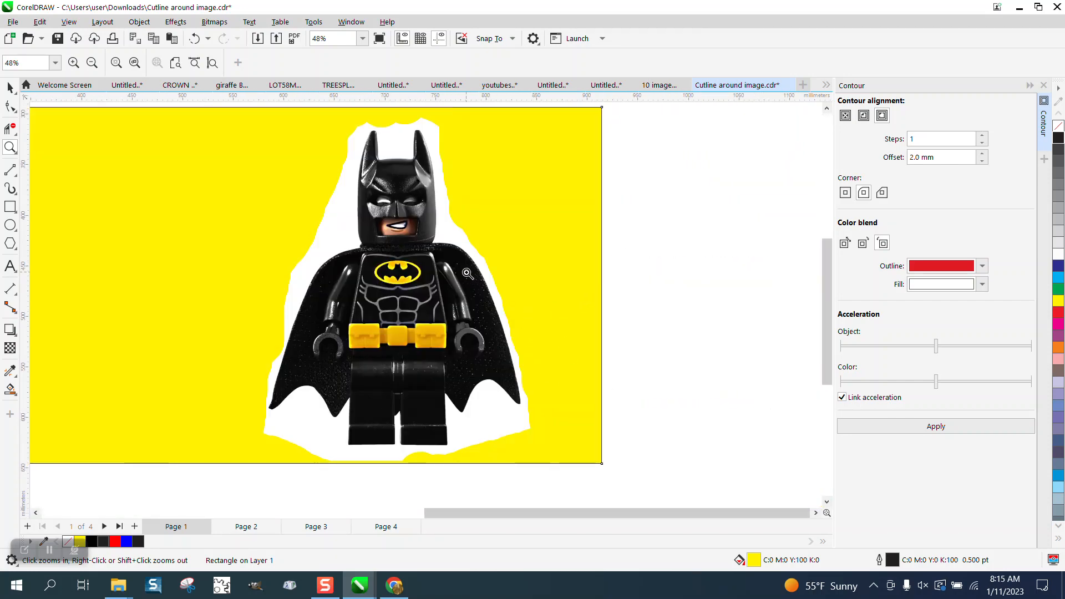
scroll(483, 231, "down", 2)
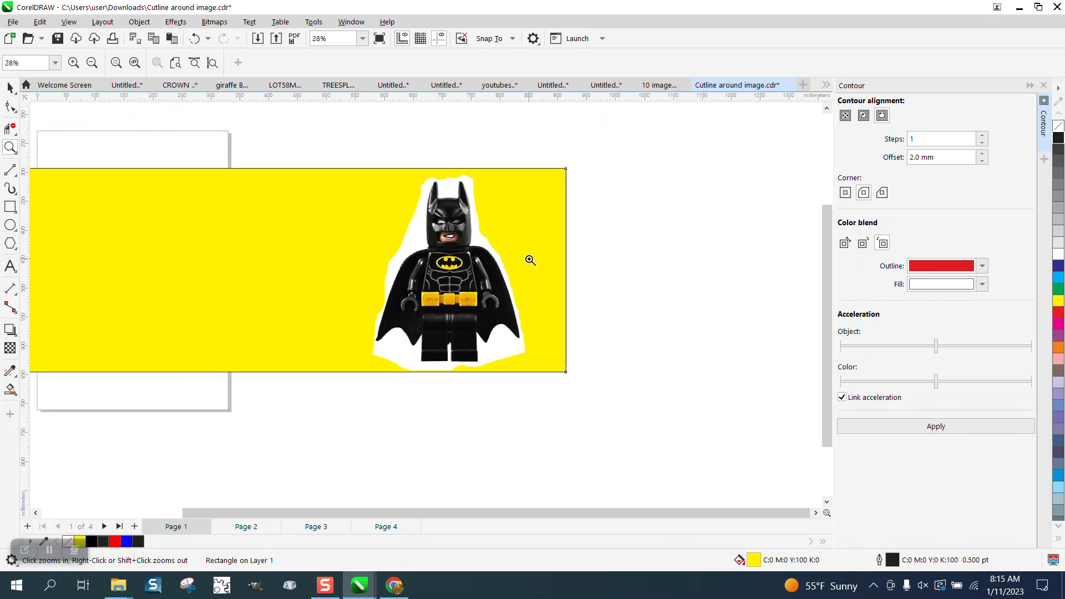
left_click(10, 87)
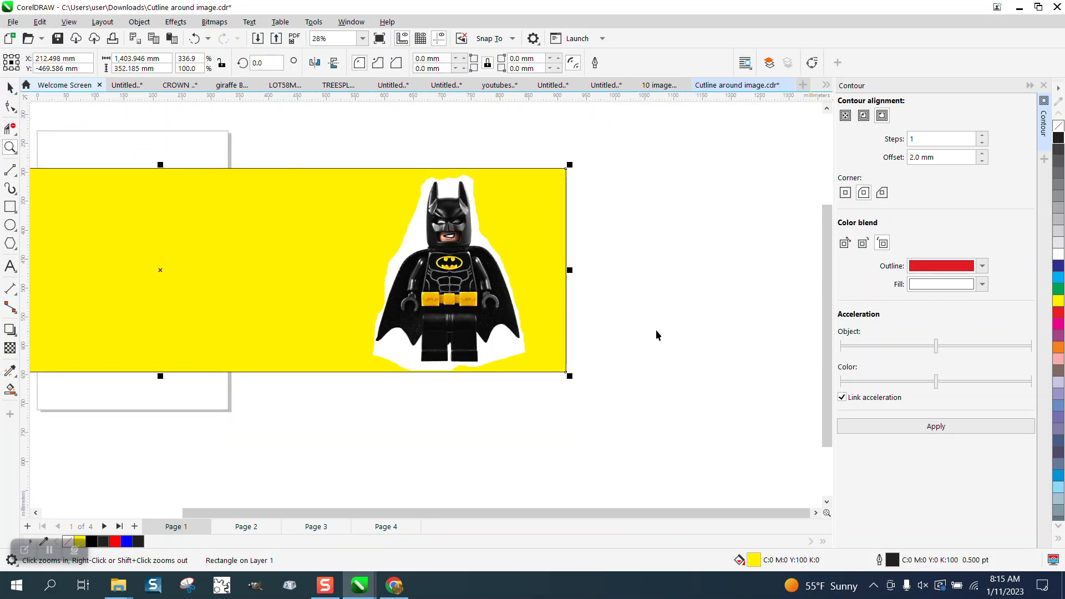
left_click(462, 267)
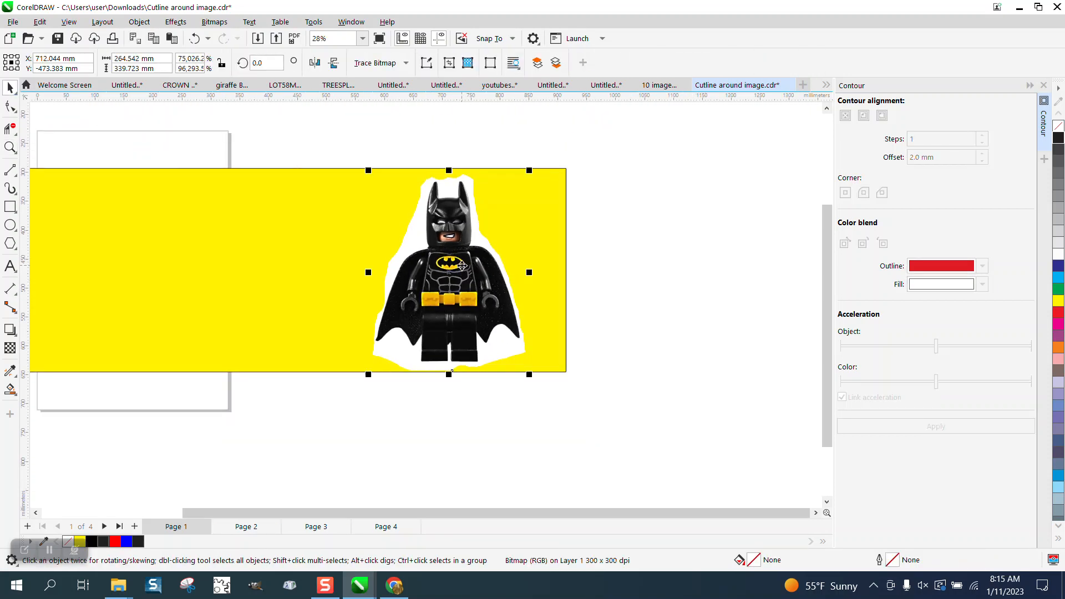
key("ctrl+d")
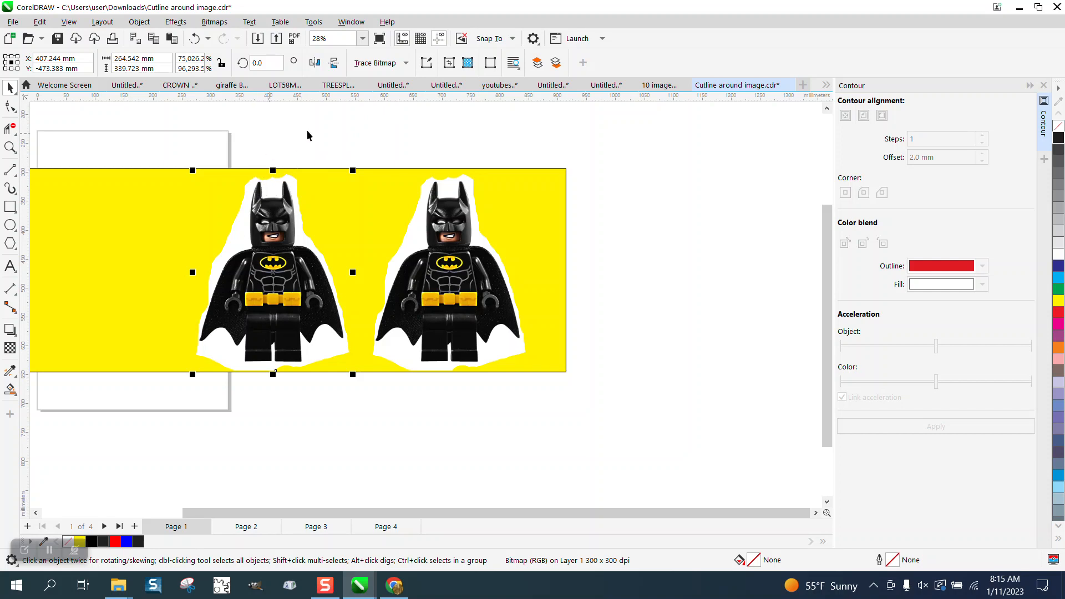
- Trace the copied bitmap with Outline Trace as Clipart and move the traced group 304.8 mm to the left
left_click(406, 63)
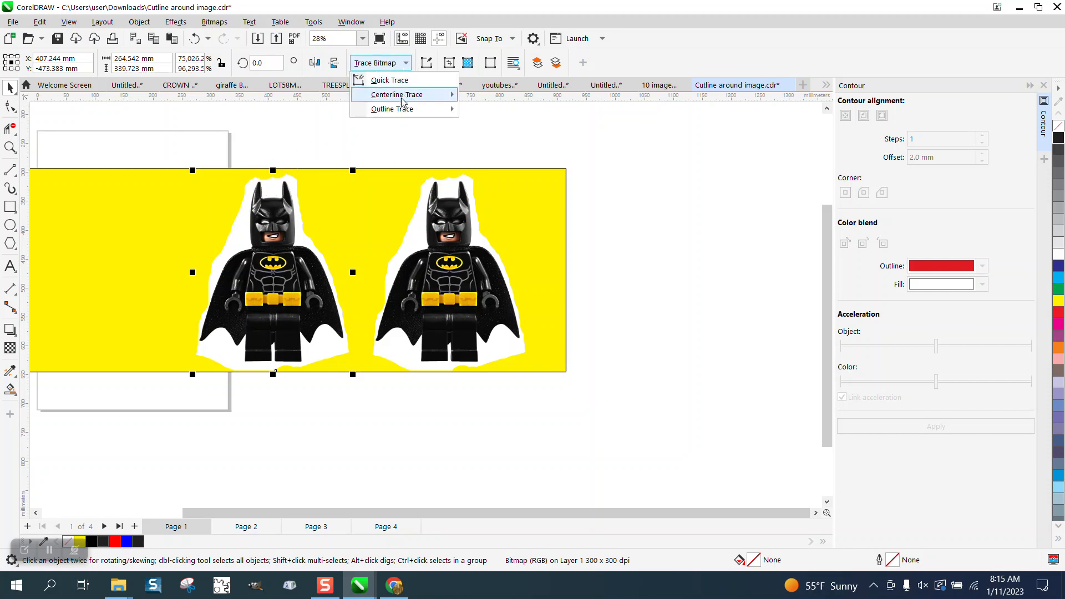
mouse_move(403, 111)
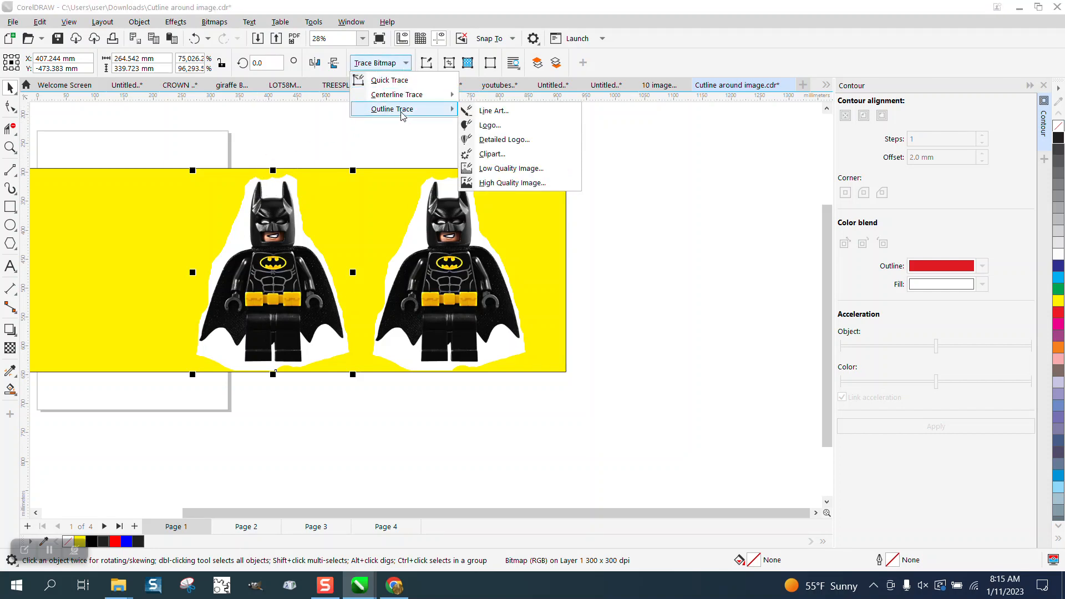
left_click(481, 155)
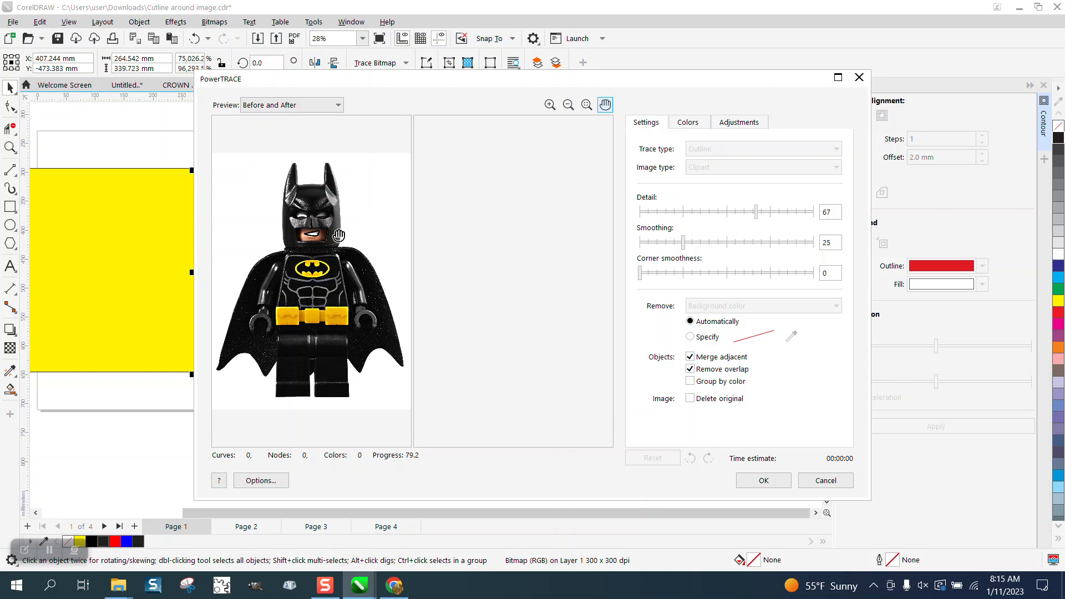
left_click(776, 485)
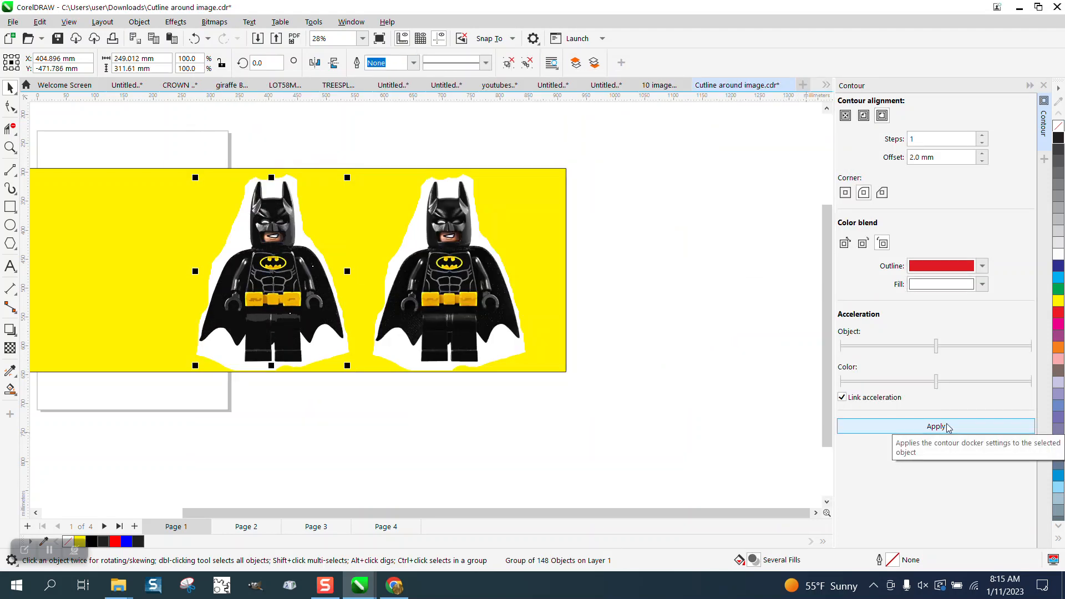
key("F3")
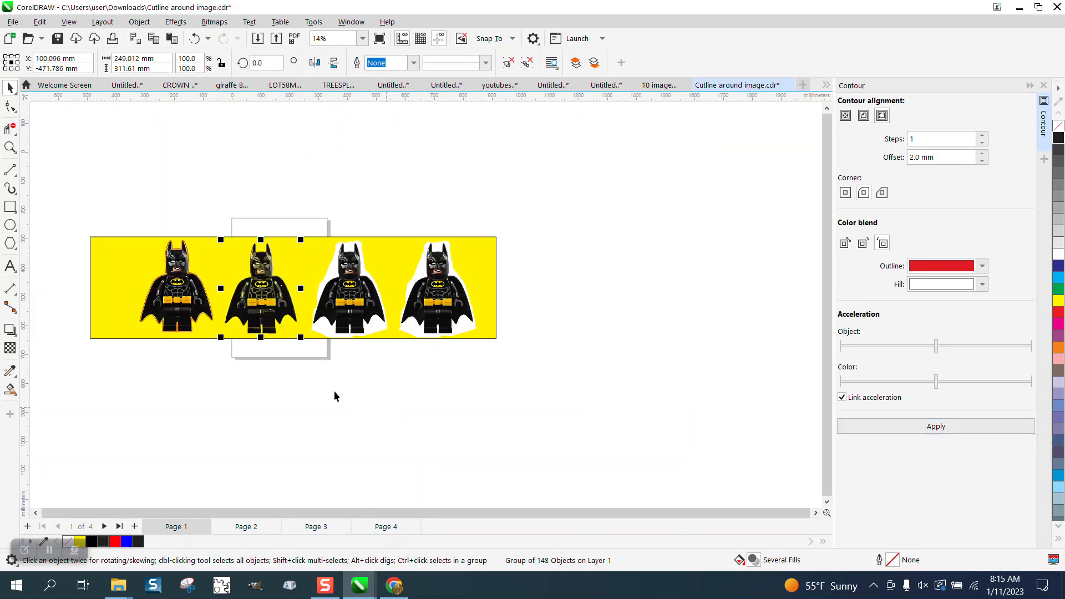
- Ungroup all objects of the traced Batman figure
left_click(10, 147)
left_click_drag(246, 307, 298, 365)
left_click_drag(325, 253, 370, 316)
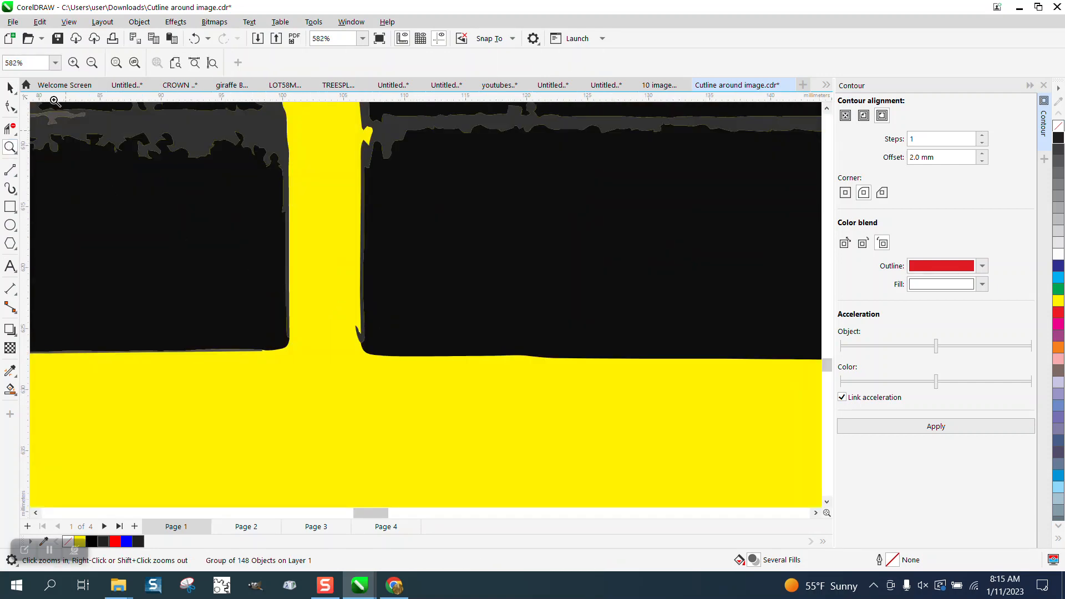
left_click(10, 104)
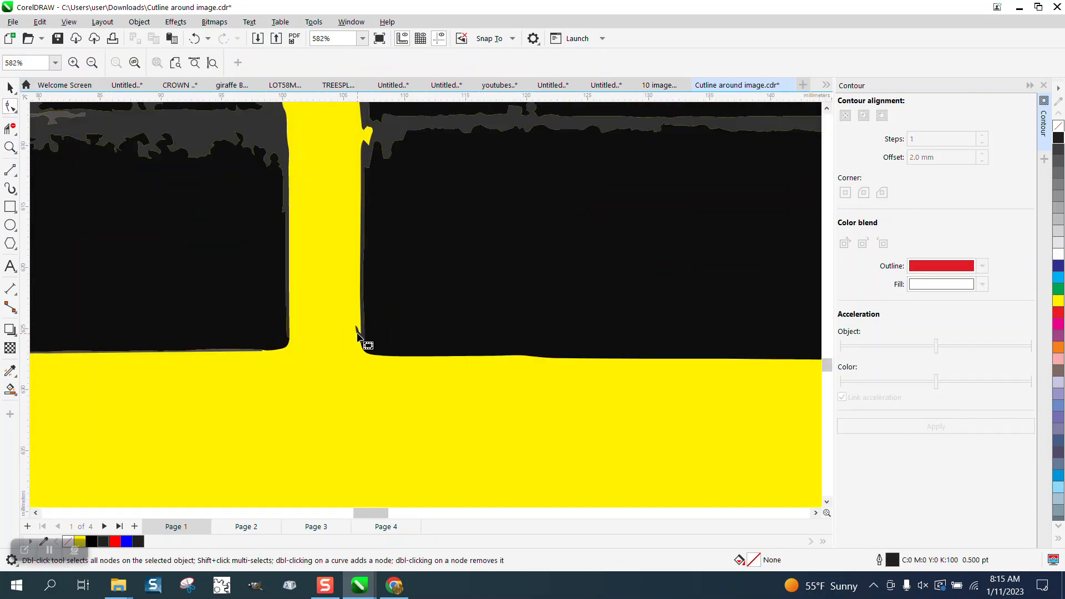
left_click(10, 89)
left_click(388, 236)
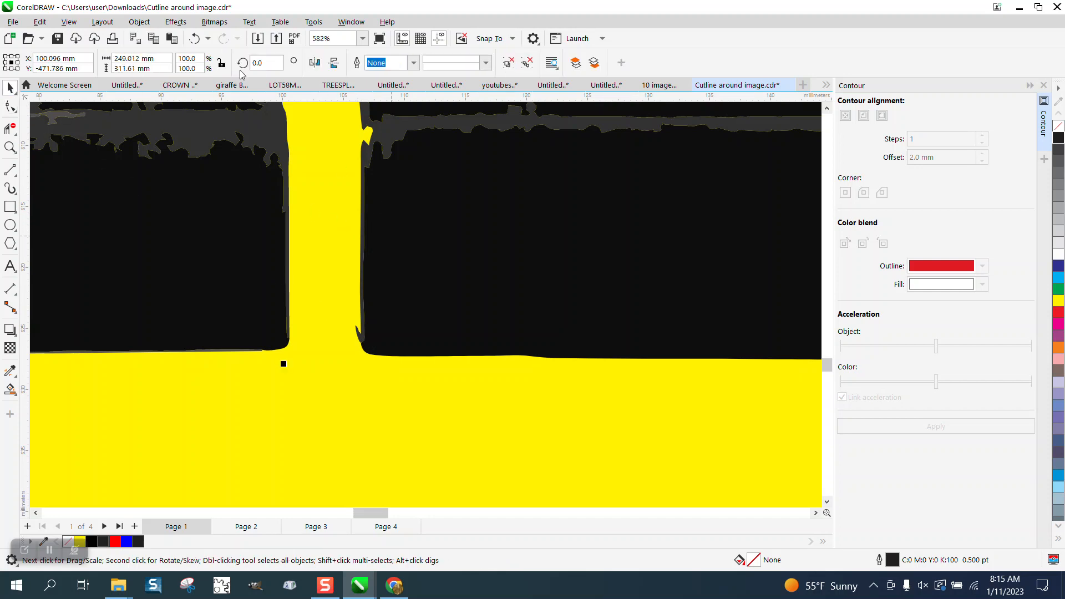
left_click(140, 21)
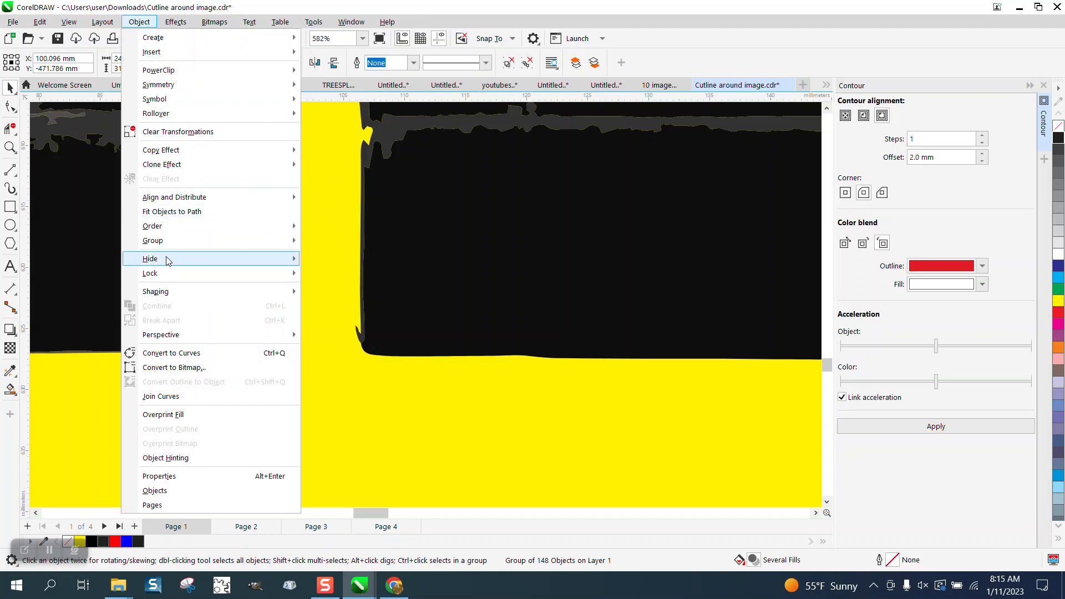
mouse_move(169, 245)
left_click(325, 254)
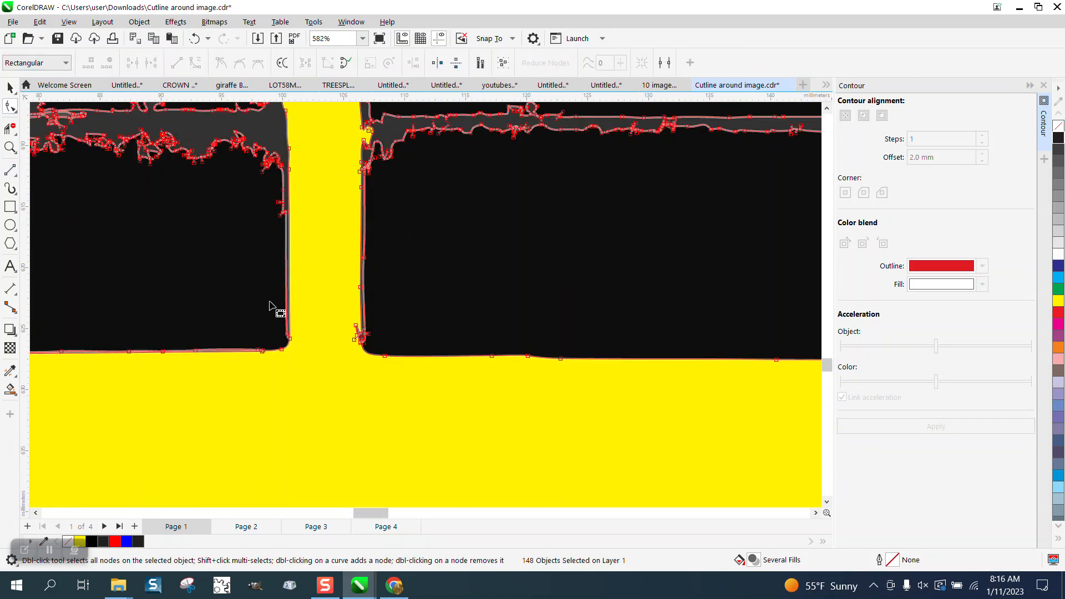
- Delete the extra nodes on the stray spur at the lower inner corner of the traced figure's right-hand leg
left_click(10, 149)
left_click_drag(350, 322, 432, 381)
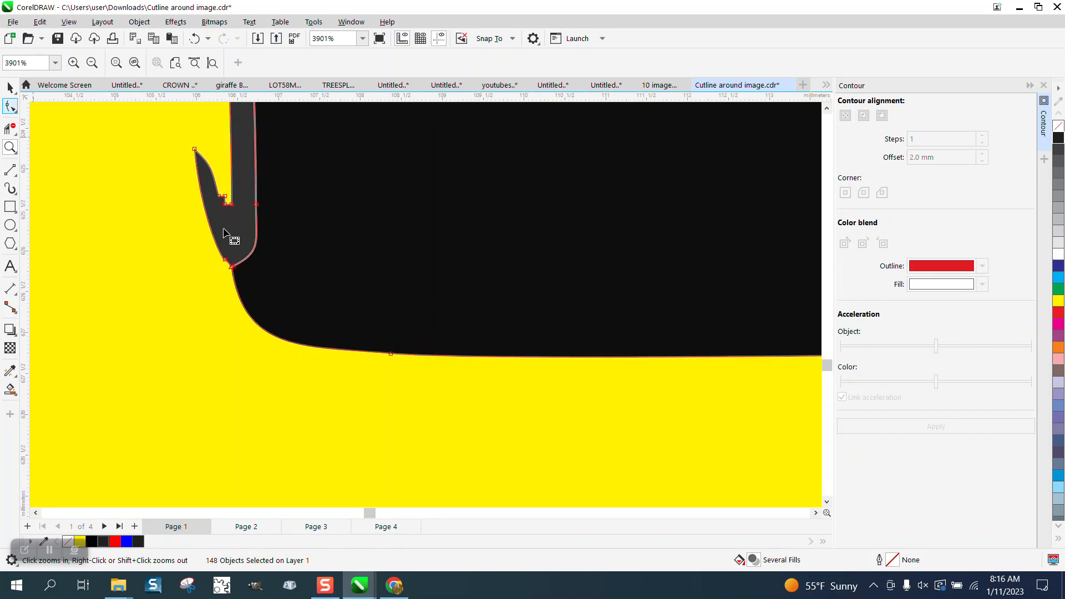
left_click_drag(224, 228, 231, 275)
key("Delete")
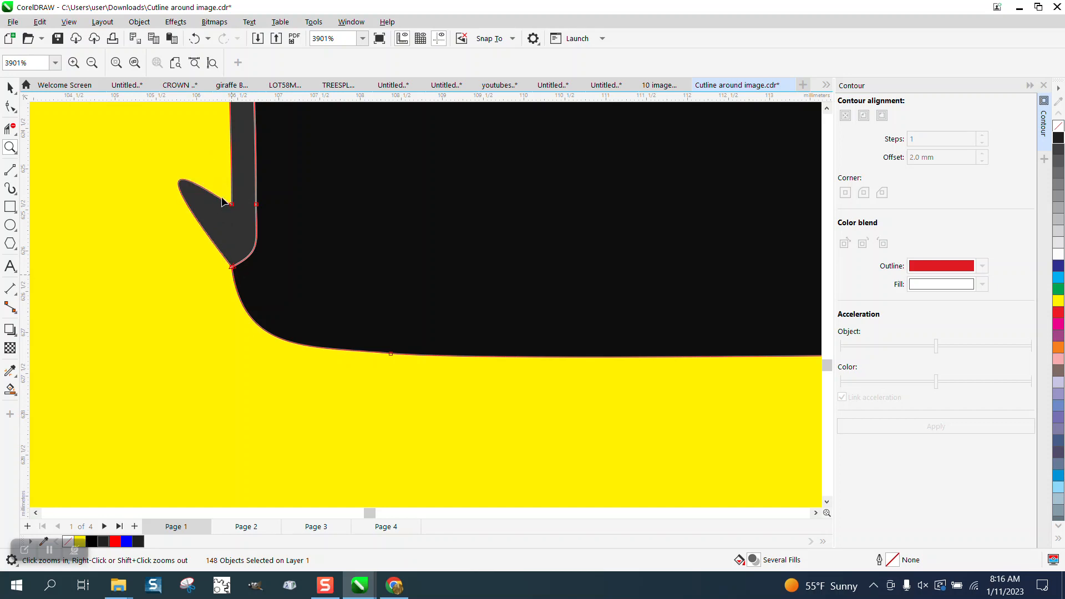
key("Delete")
scroll(284, 300, "down", 4)
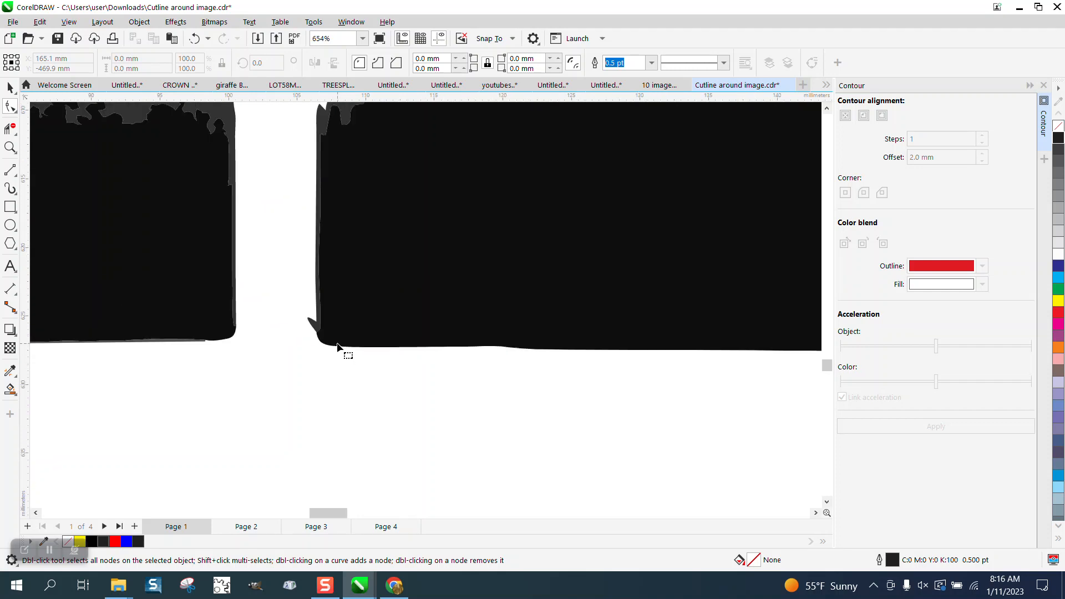
scroll(337, 346, "down", 5)
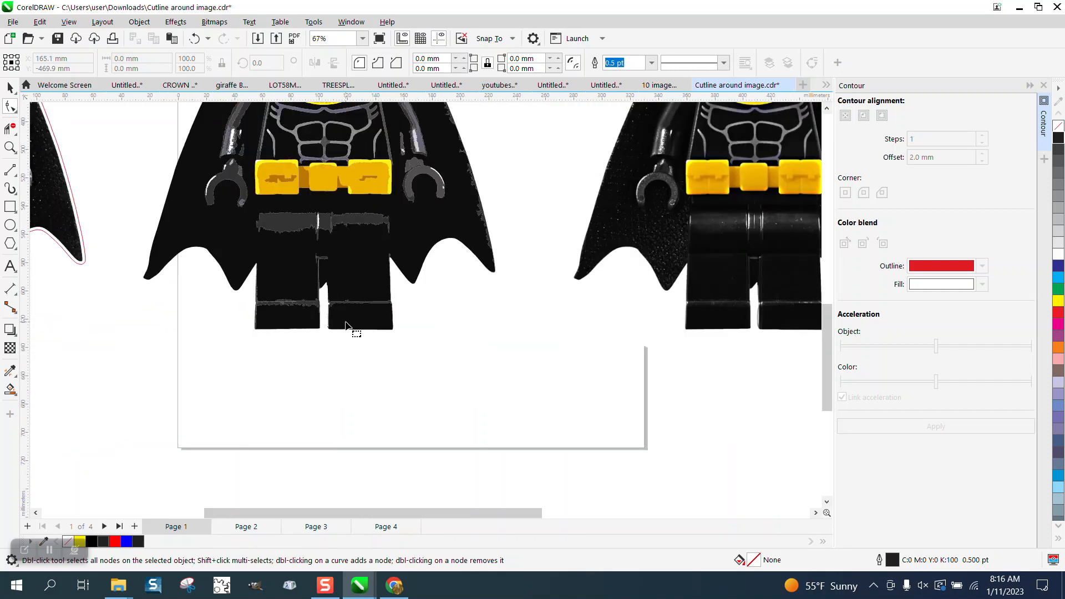
scroll(346, 324, "down", 1)
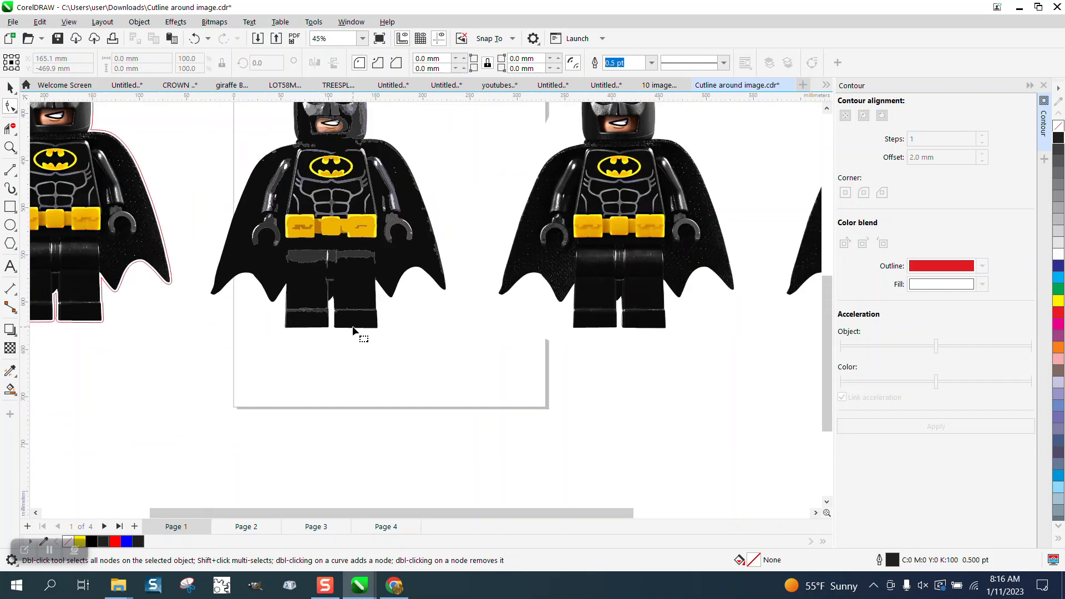
left_click(292, 294)
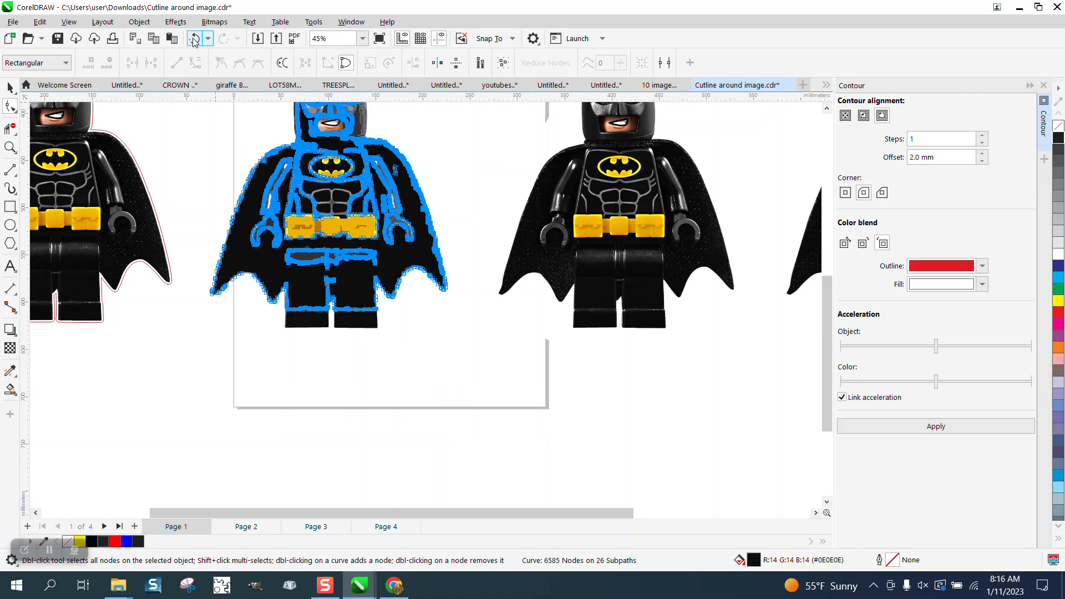
left_click(194, 40)
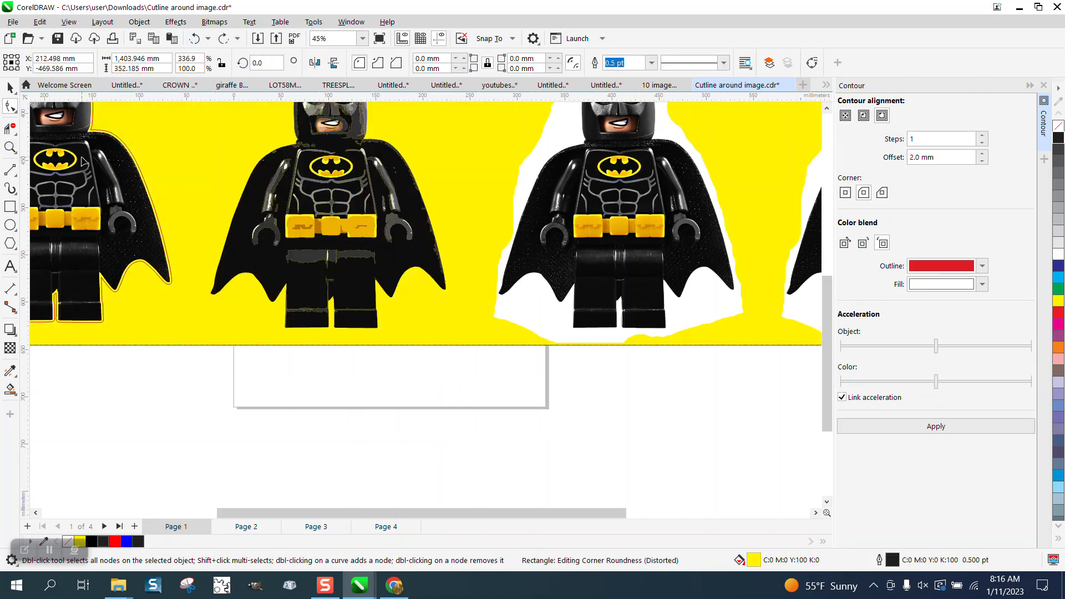
- Convert the spur's curve to a straight line between its two end nodes at the right-hand leg's lower inner corner
left_click(10, 147)
left_click_drag(328, 314, 383, 346)
key("F10")
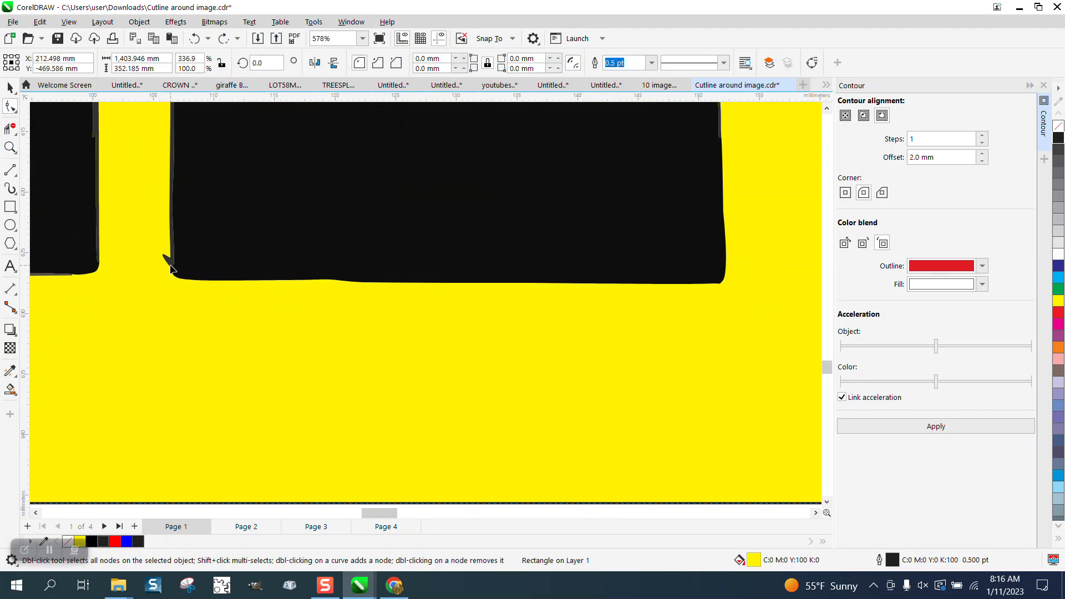
left_click(10, 147)
left_click_drag(171, 244, 225, 292)
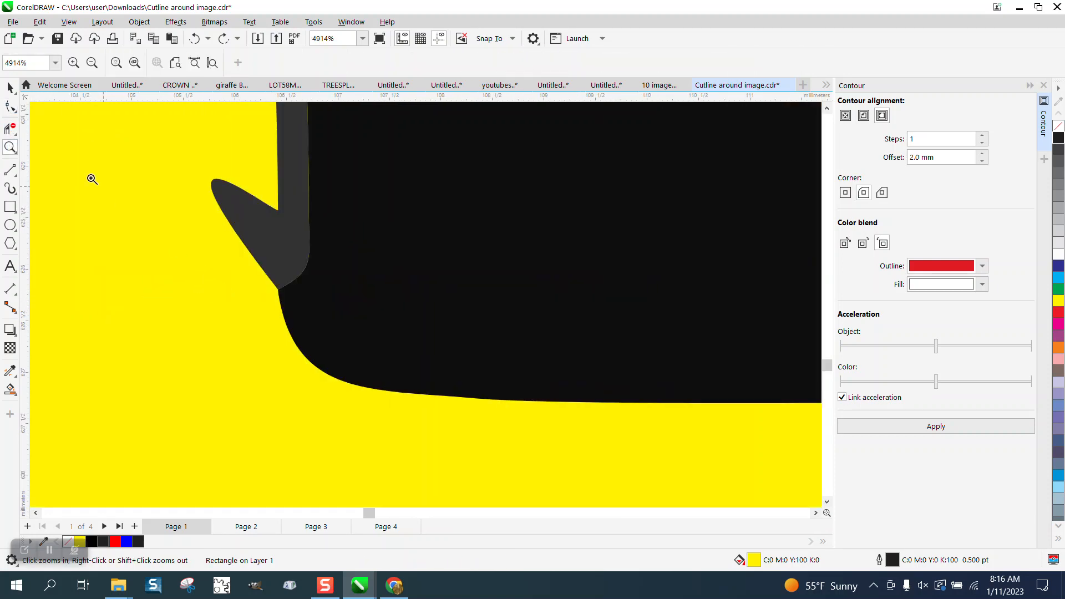
left_click(11, 106)
left_click(277, 232)
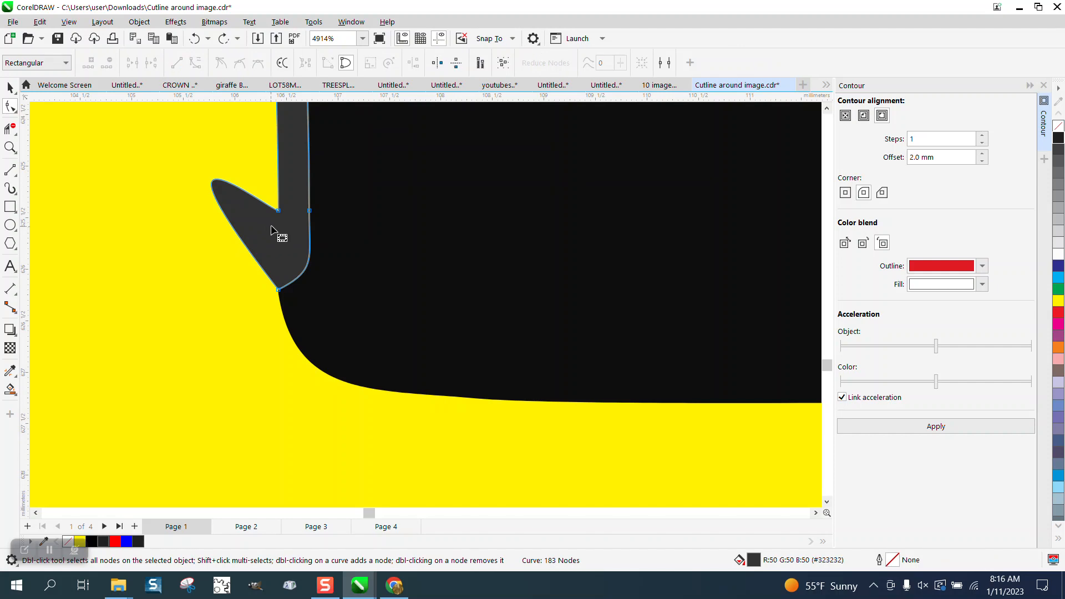
left_click_drag(261, 199, 294, 333)
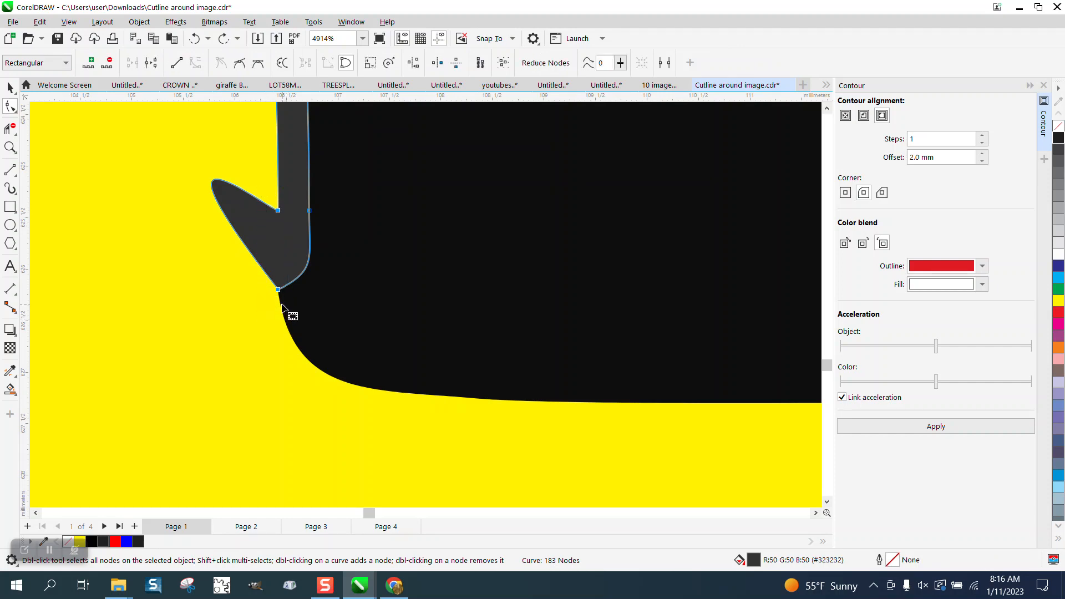
right_click(279, 292)
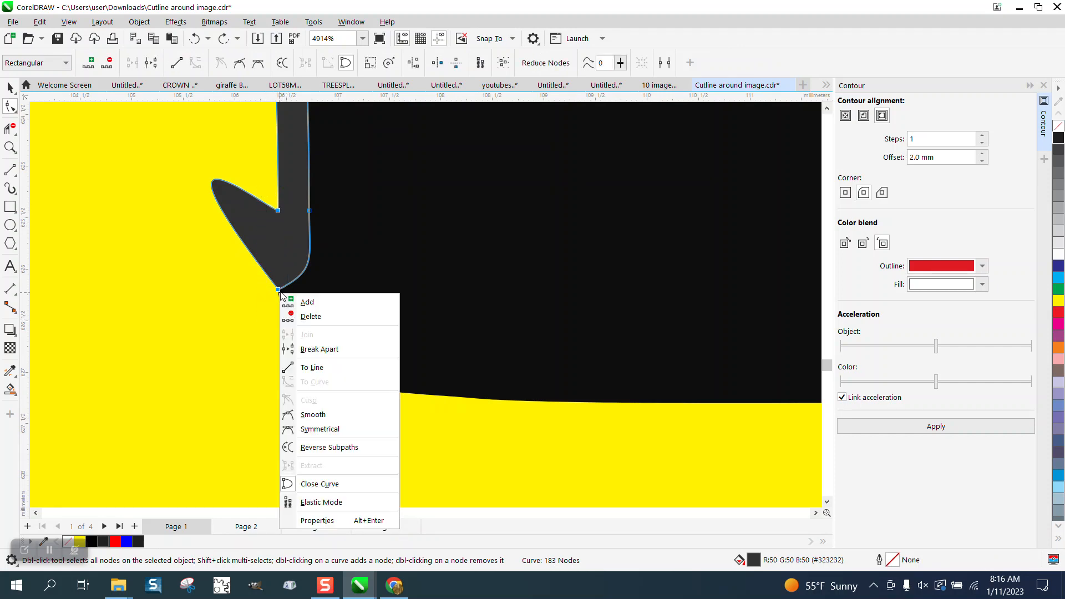
left_click(320, 368)
scroll(319, 369, "down", 7)
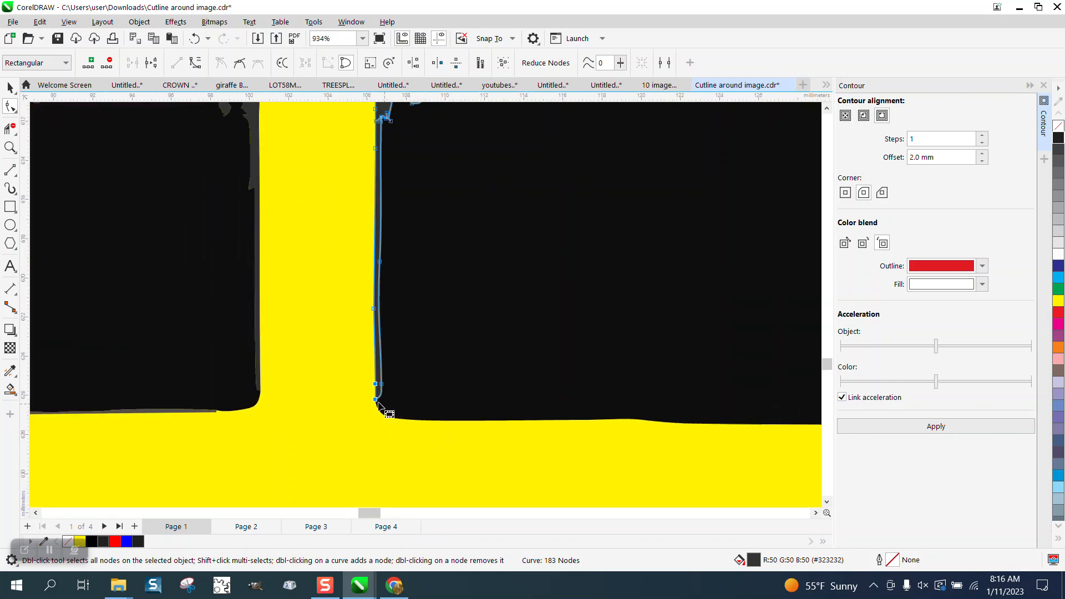
scroll(257, 380, "down", 8)
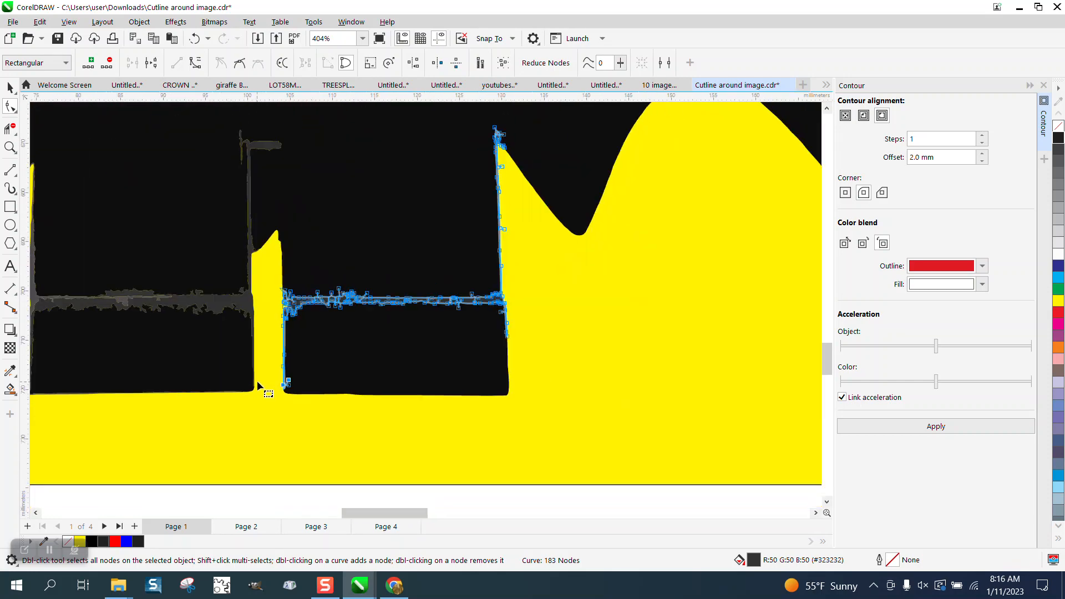
scroll(261, 375, "down", 5)
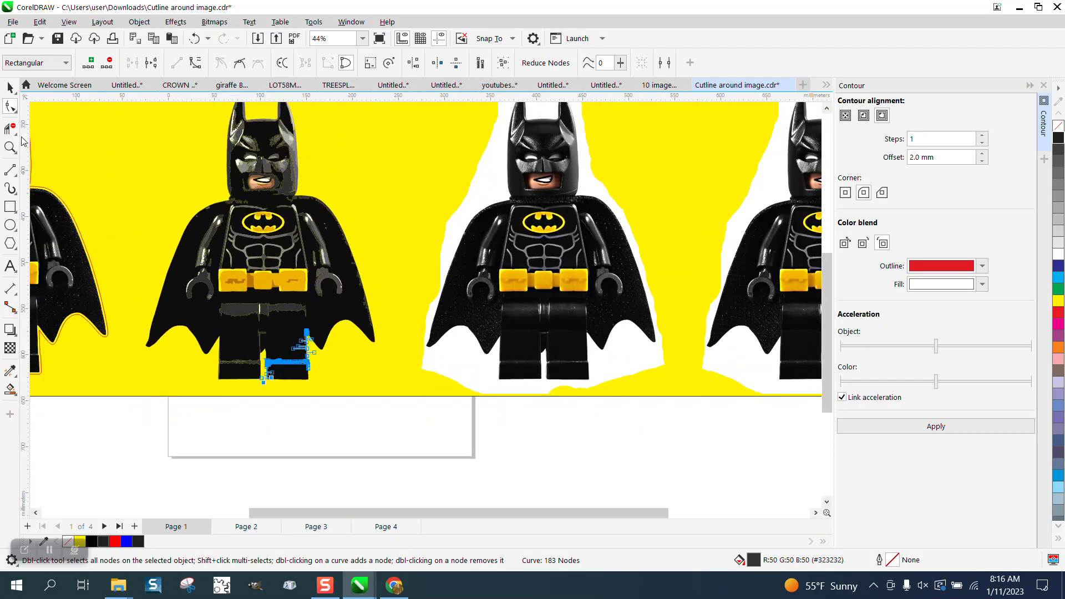
- Draw a rectangle about 309 by 336 mm around the traced figure and smart-fill the area around it with blue
left_click(9, 90)
scroll(258, 373, "down", 2)
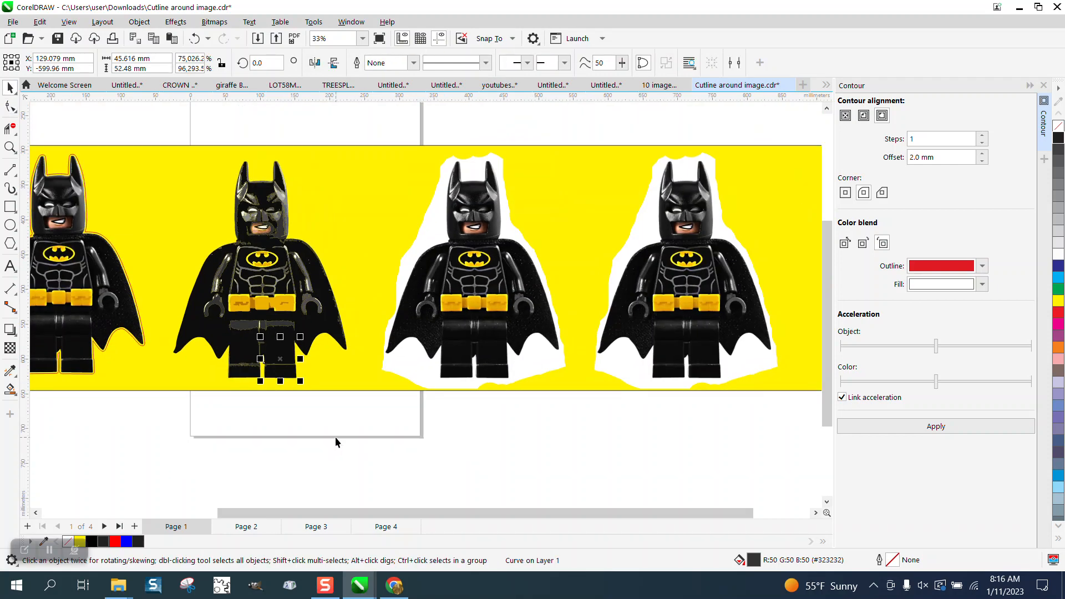
left_click(338, 436)
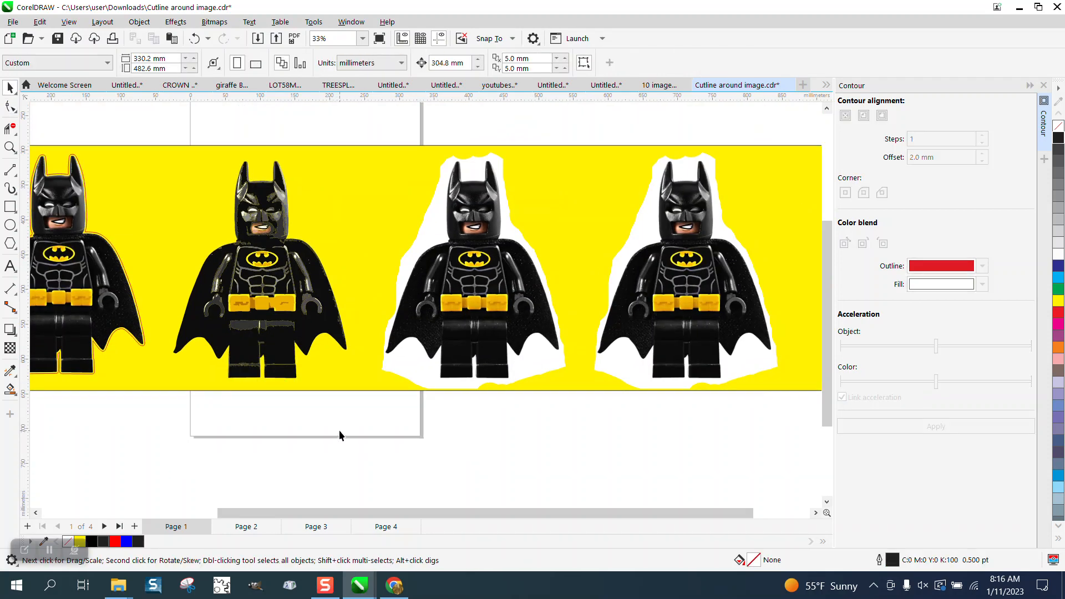
left_click(10, 207)
mouse_move(144, 153)
left_mouse_down()
mouse_move(160, 337)
mouse_move(360, 385)
left_mouse_up()
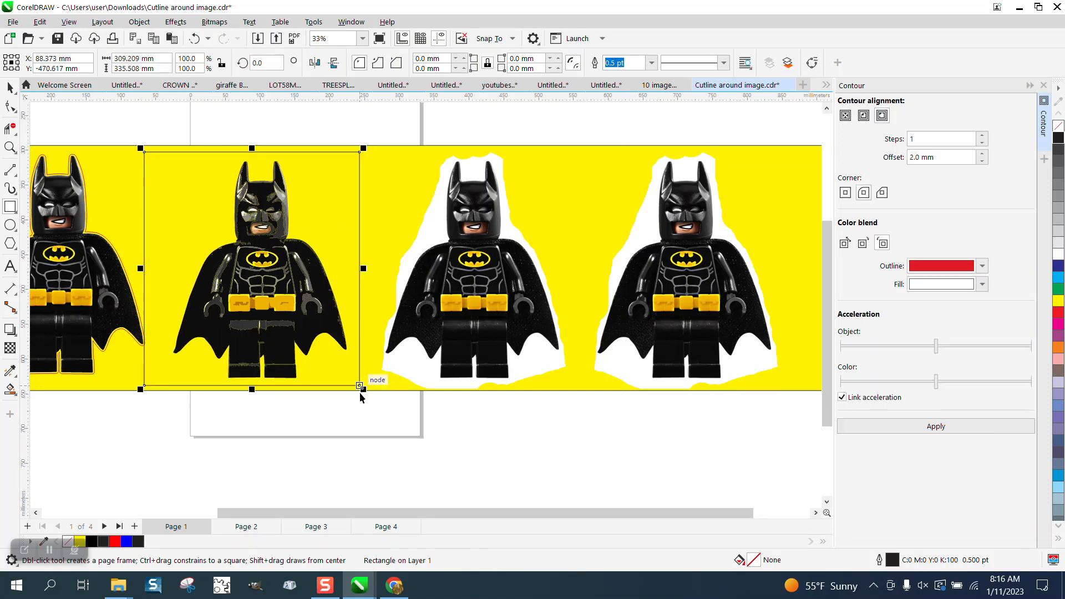
left_click(10, 390)
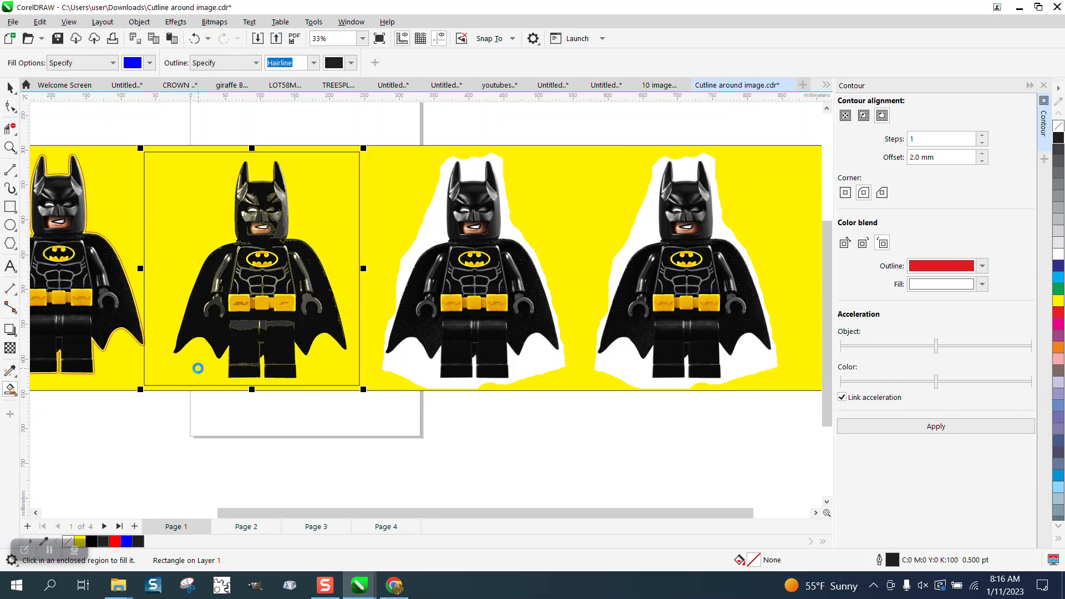
left_click(198, 369)
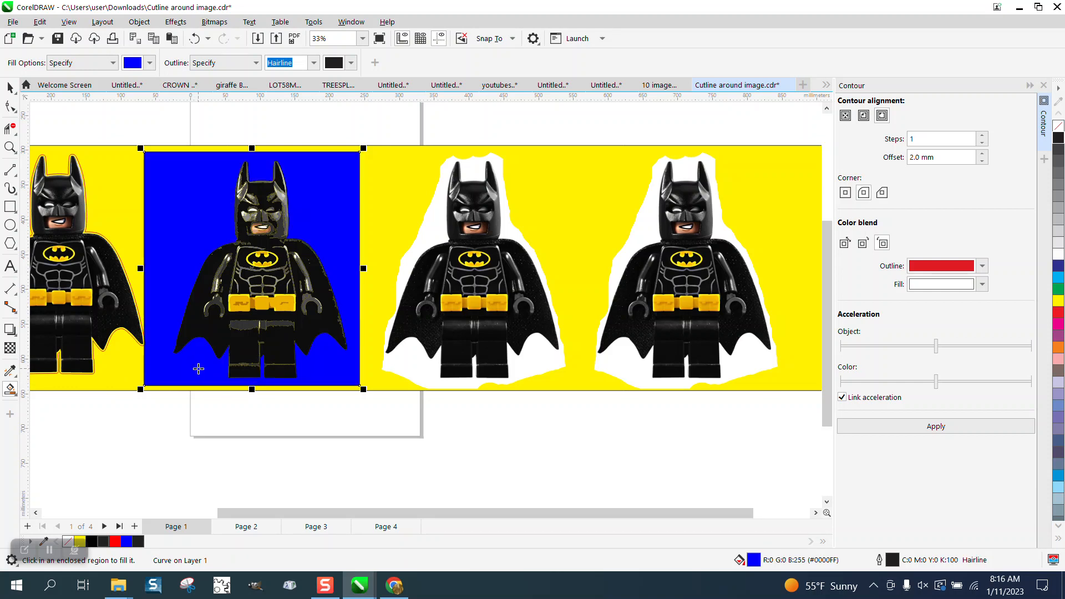
- Move the blue smart-filled shape down to the empty area below the yellow strip
key("Delete")
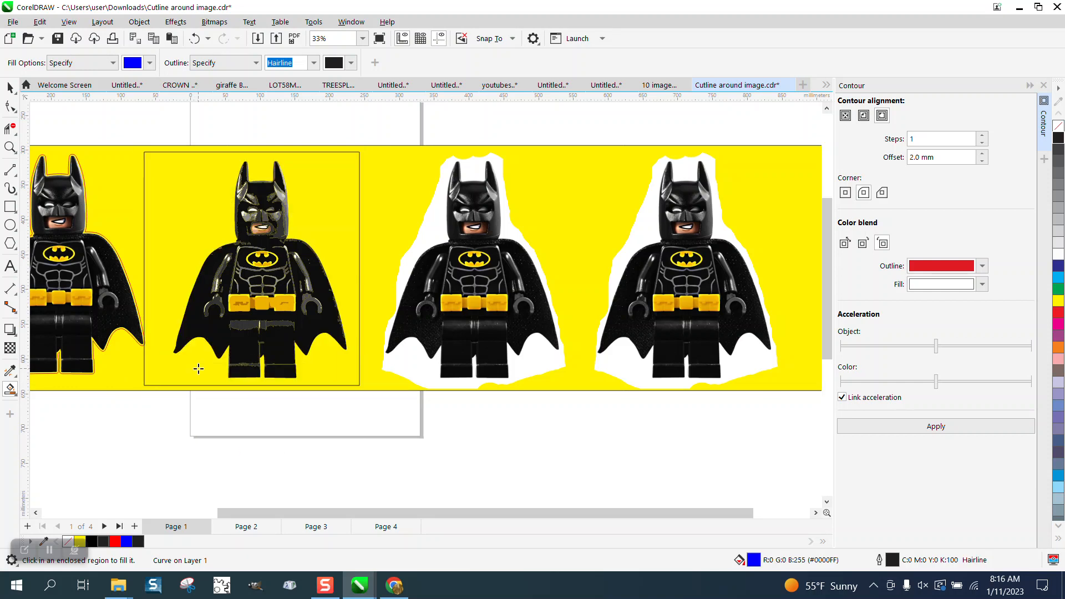
scroll(399, 416, "down", 3)
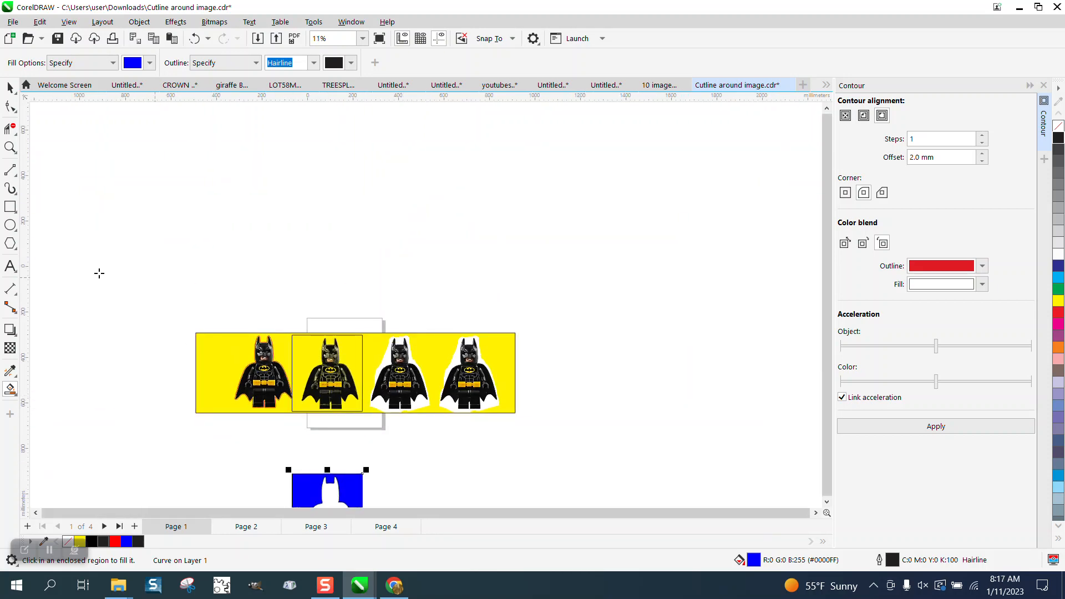
left_click(10, 147)
scroll(329, 429, "down", 1)
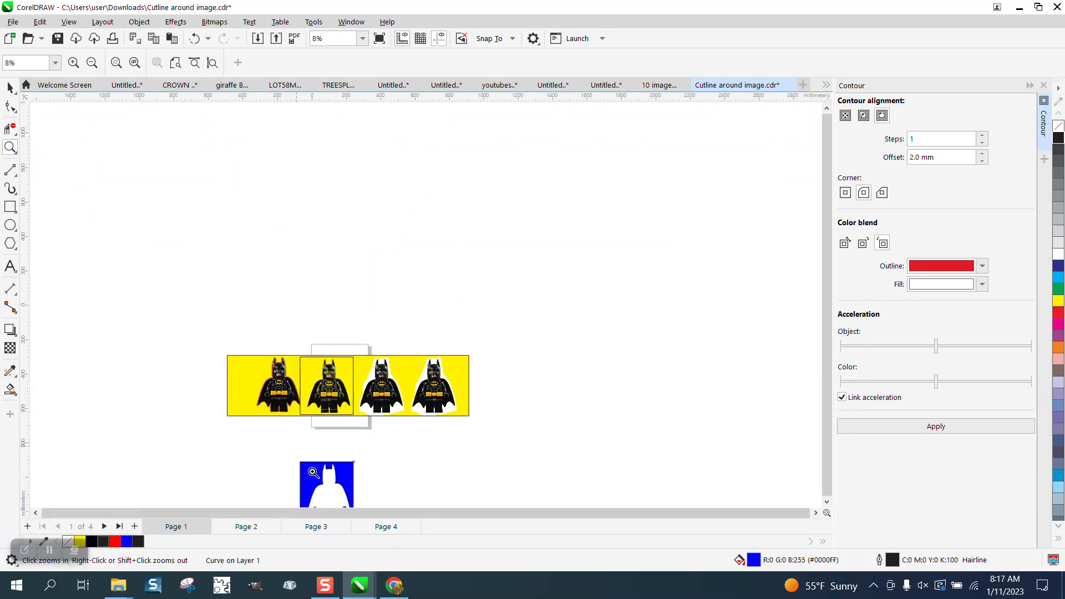
- Smart-fill the Batman-shaped opening in the blue shape with red and place the silhouette over the third figure in the yellow strip
scroll(379, 455, "up", 4)
left_click(10, 389)
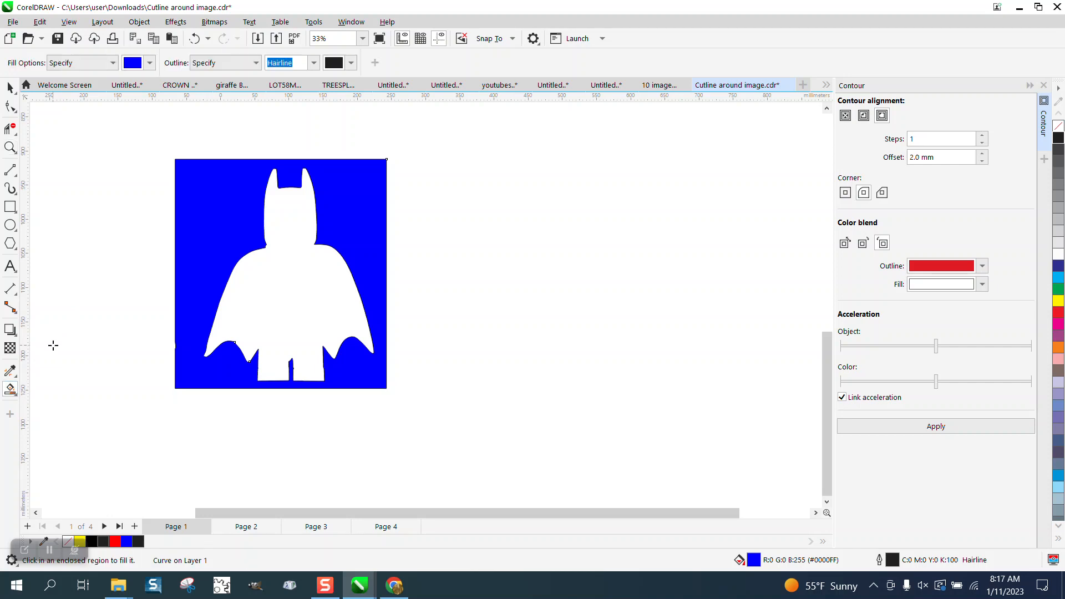
left_click(150, 63)
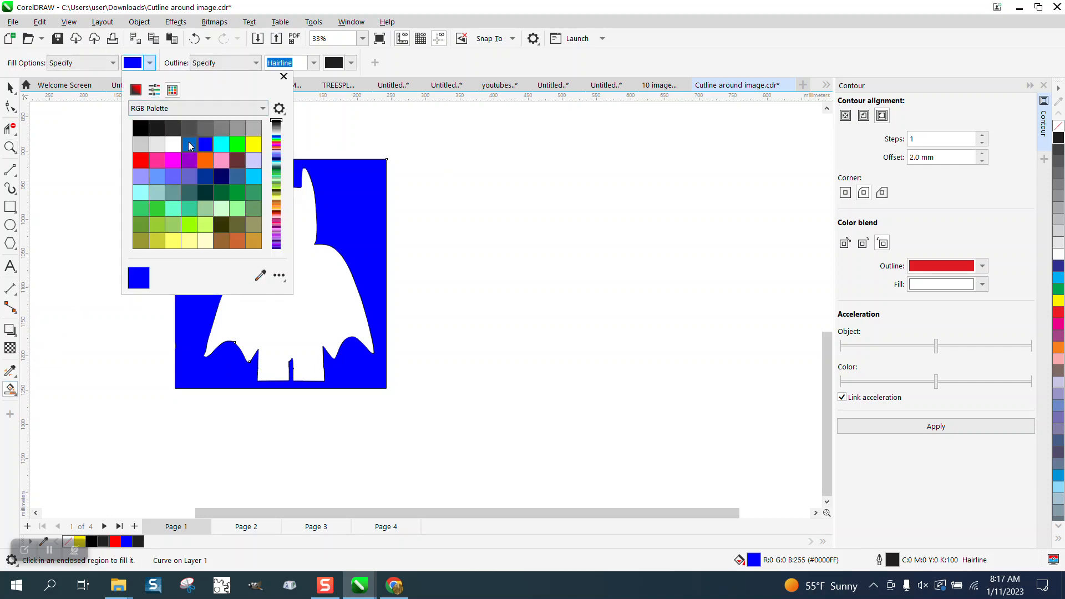
left_click(142, 160)
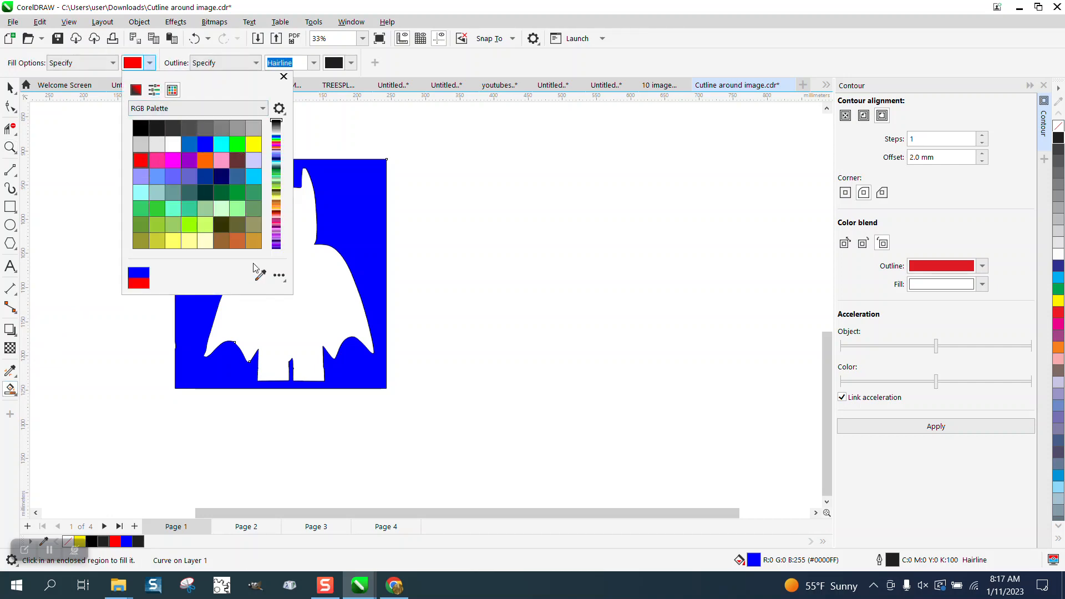
left_click(333, 306)
left_click(334, 307)
scroll(399, 381, "down", 4)
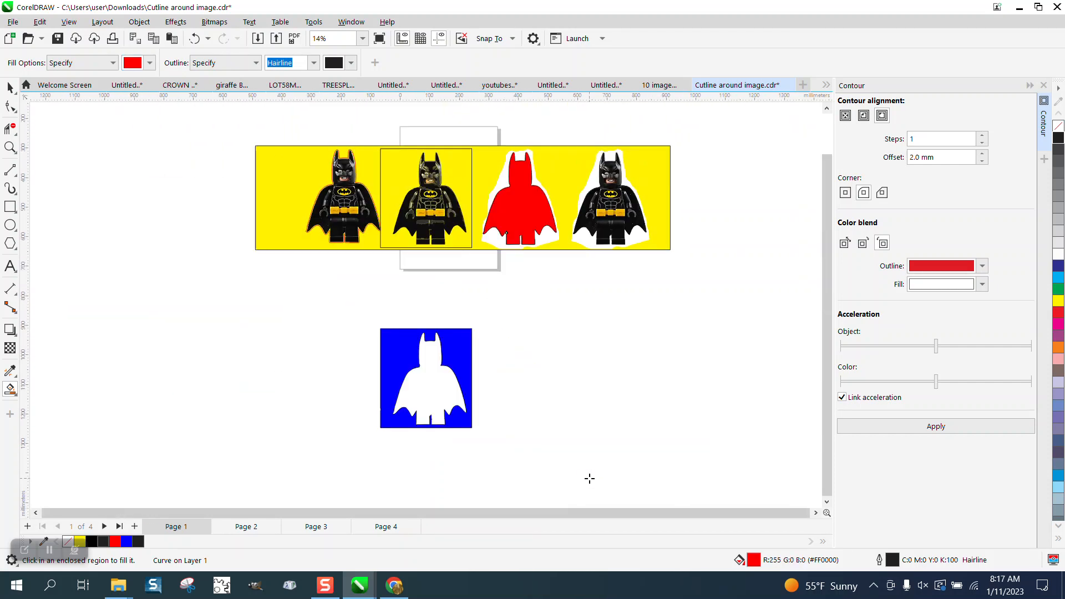
- Move the Batman bitmap under the red silhouette down beside the blue shape, then move the yellow rectangle down behind both
left_click(11, 148)
left_click(613, 261)
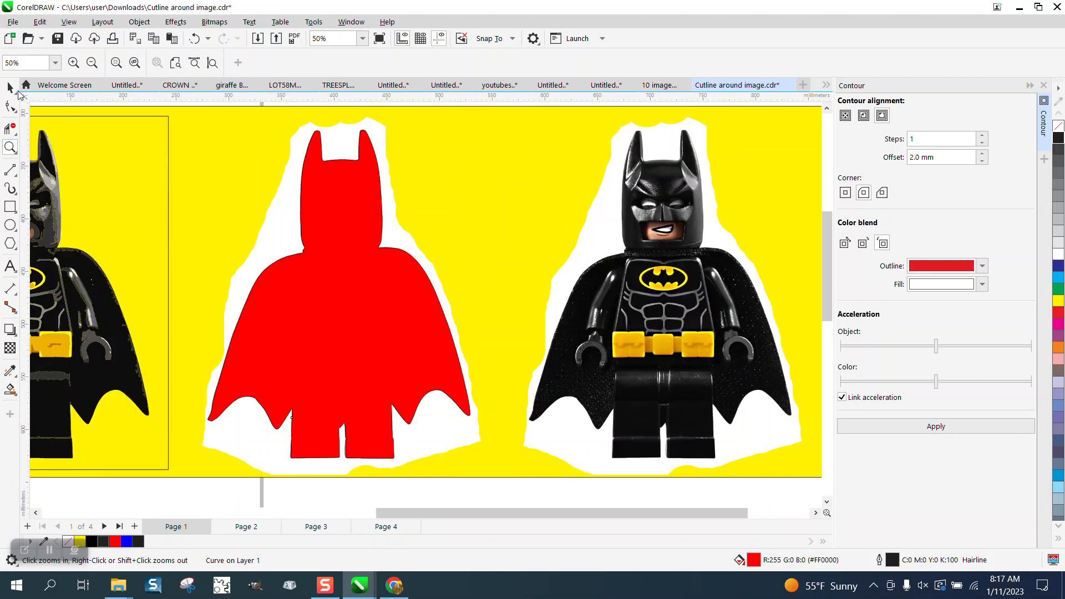
left_click(10, 87)
left_click(305, 187)
scroll(501, 252, "down", 1)
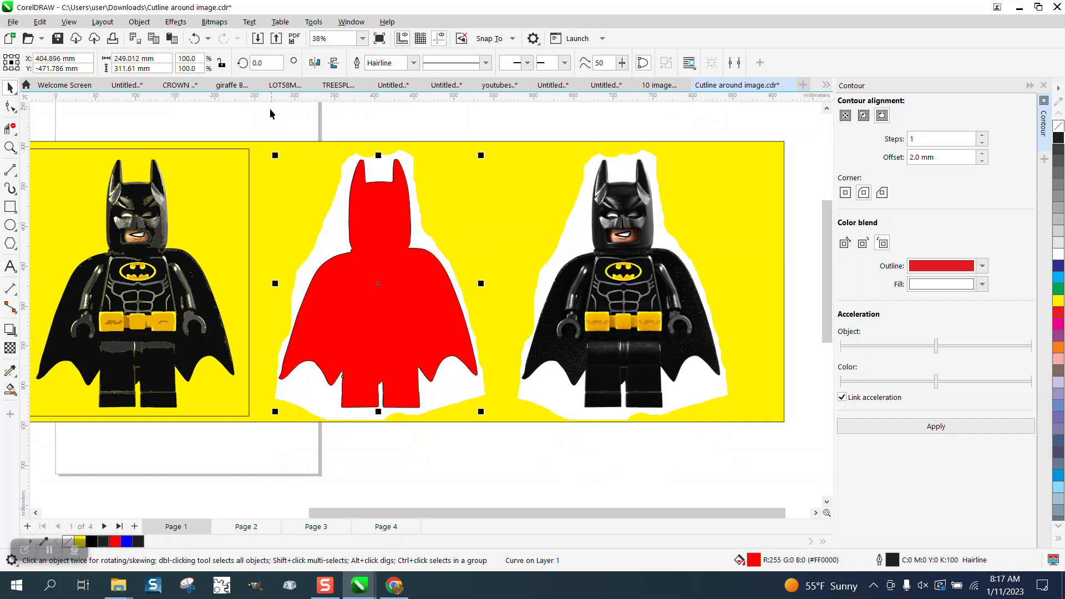
left_click_drag(270, 114, 505, 447)
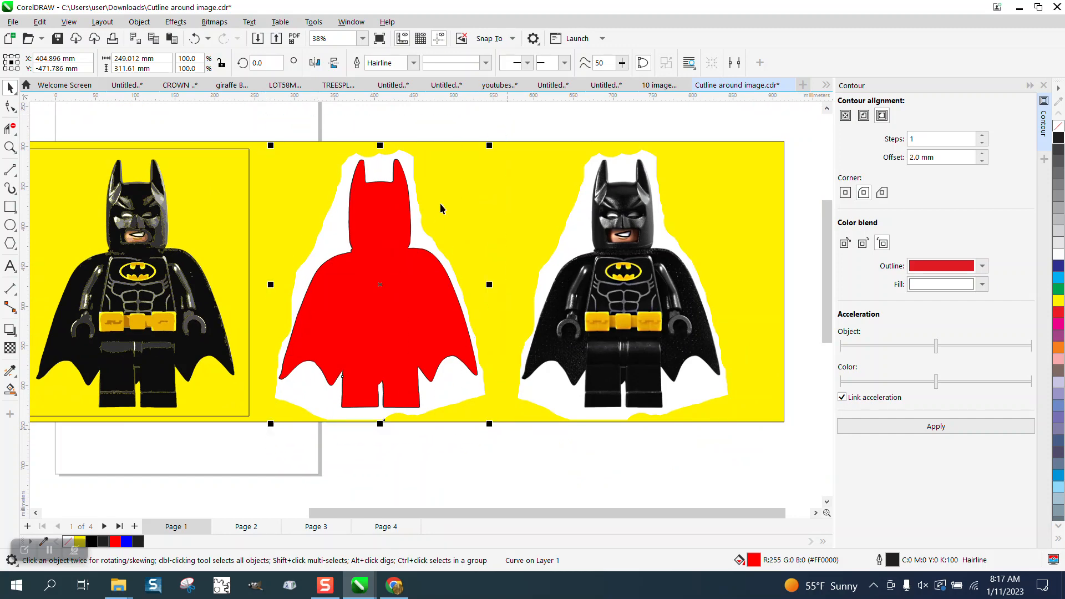
key("F3")
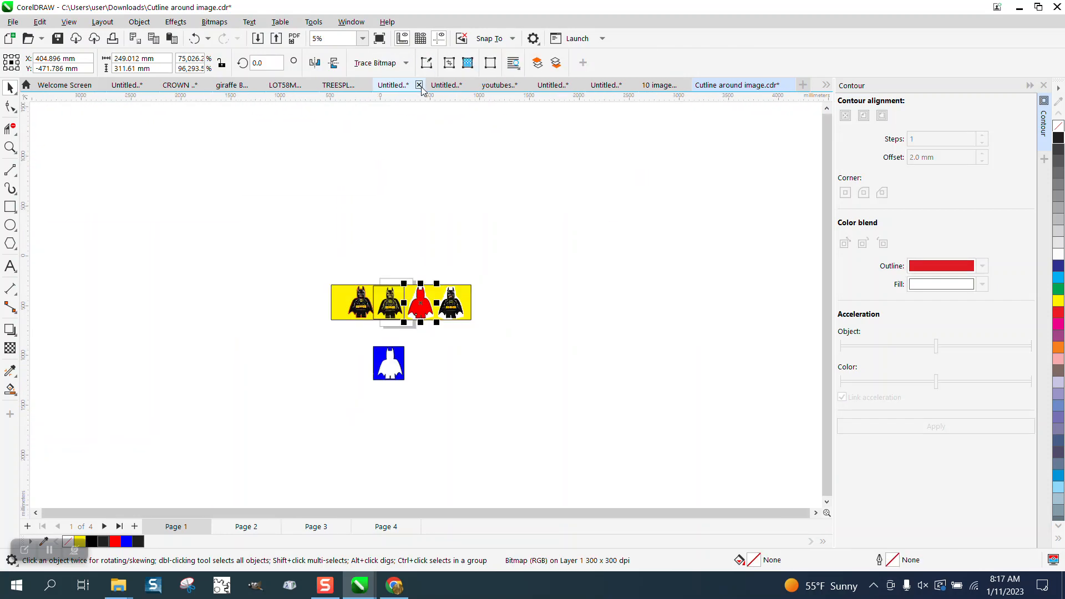
key("shift+Down")
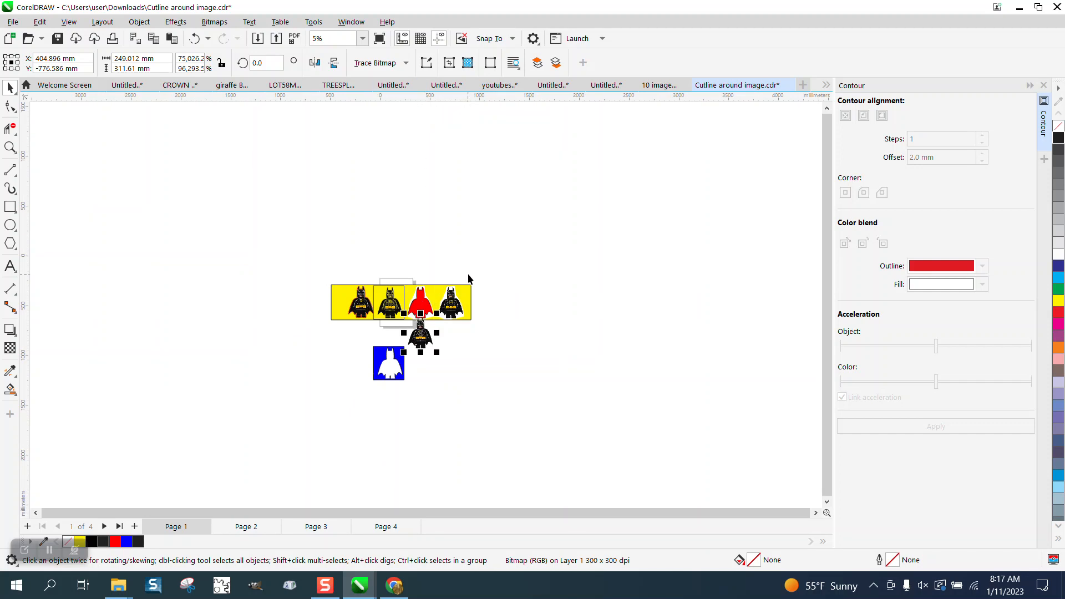
key("shift+Down")
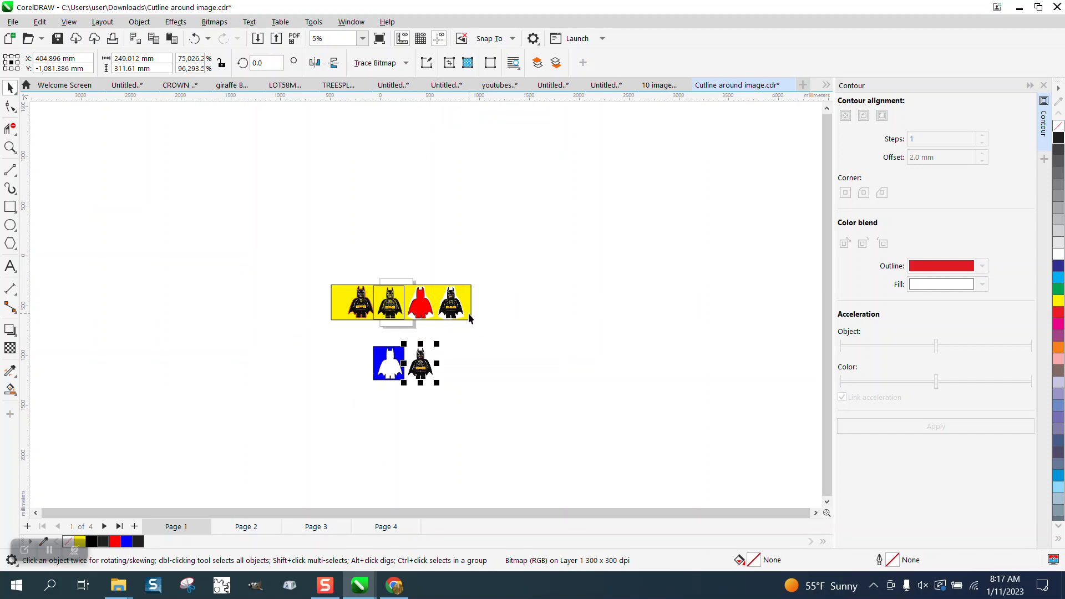
left_click_drag(471, 318, 470, 380)
- Compare the detail of the Batman bitmap on the yellow rectangle with the traced figure inside the black frame
left_click(9, 147)
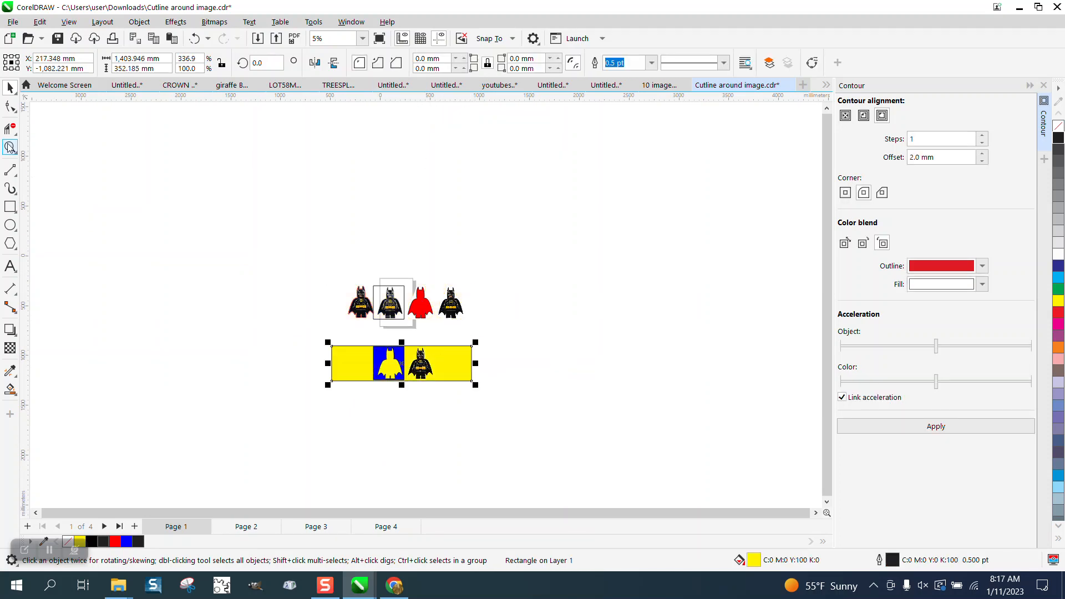
left_click_drag(408, 344, 475, 383)
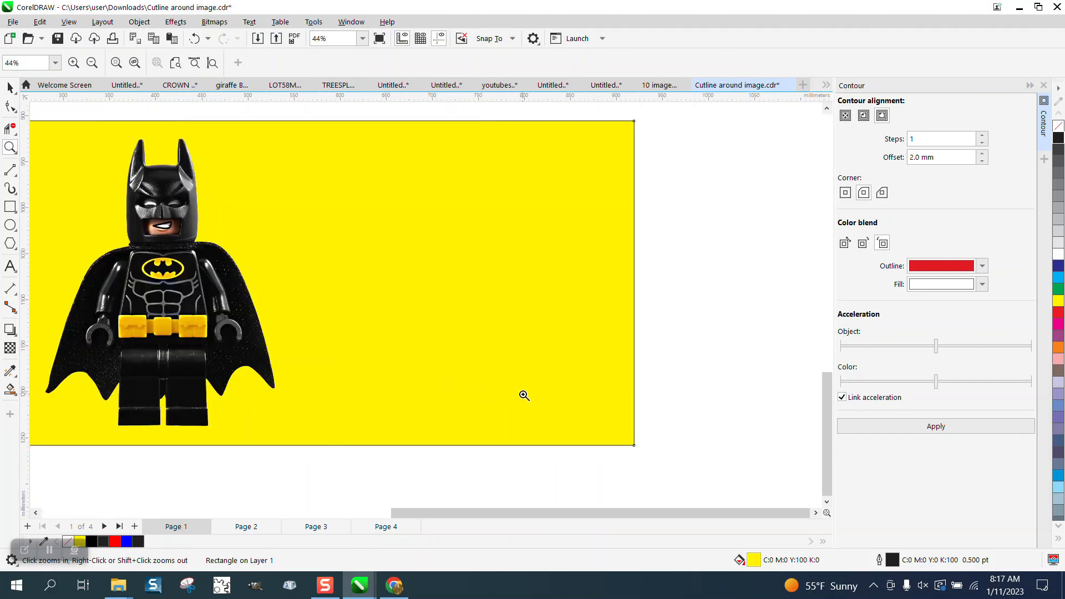
right_click(524, 395)
right_click(457, 330)
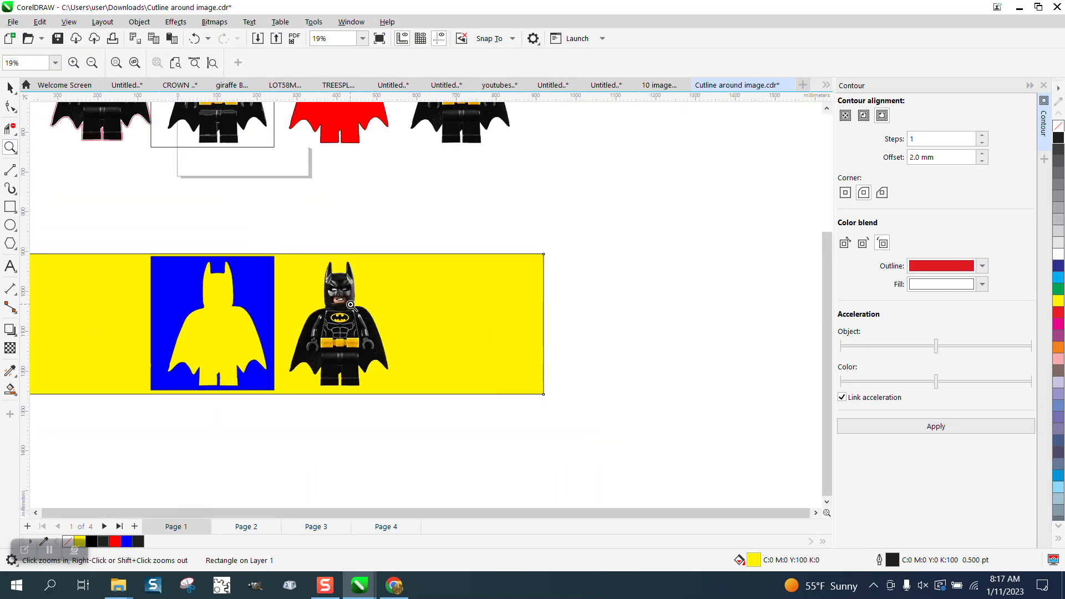
left_click(397, 316)
right_click(434, 317)
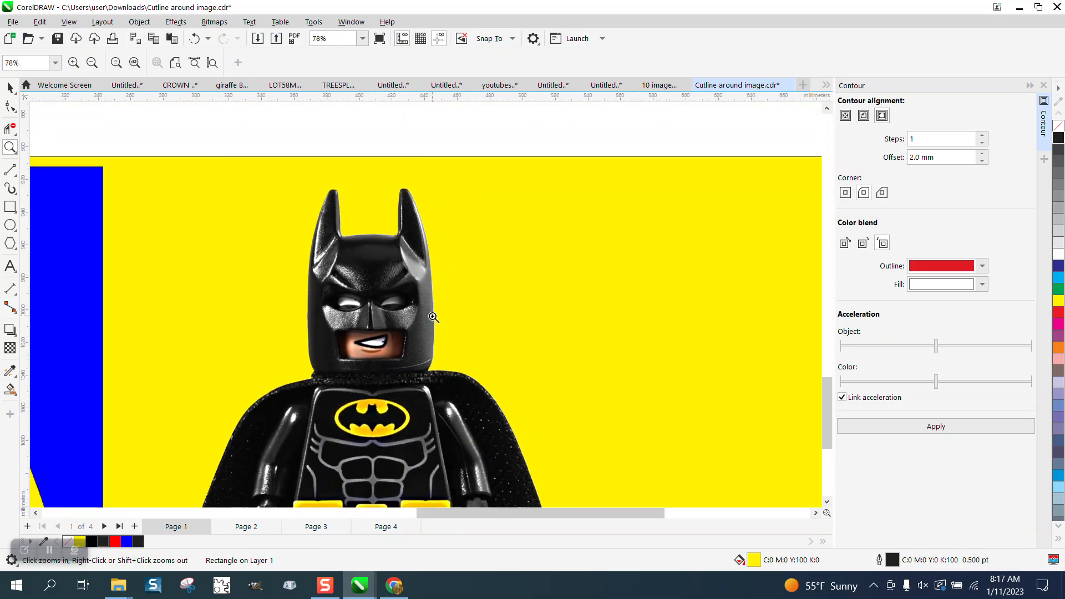
scroll(455, 325, "down", 5)
scroll(442, 288, "down", 2)
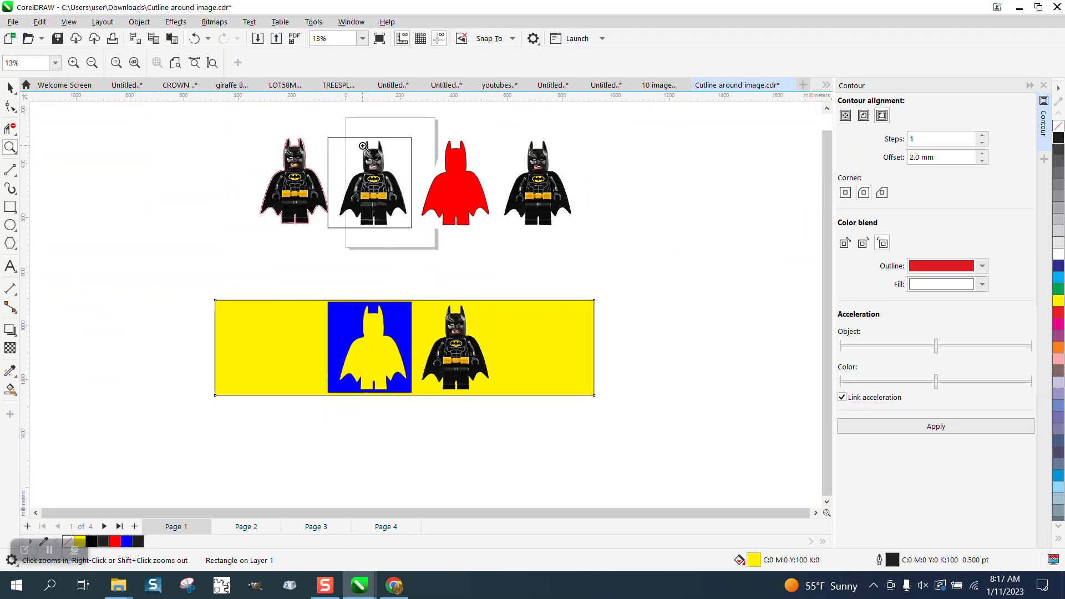
scroll(383, 176, "up", 7)
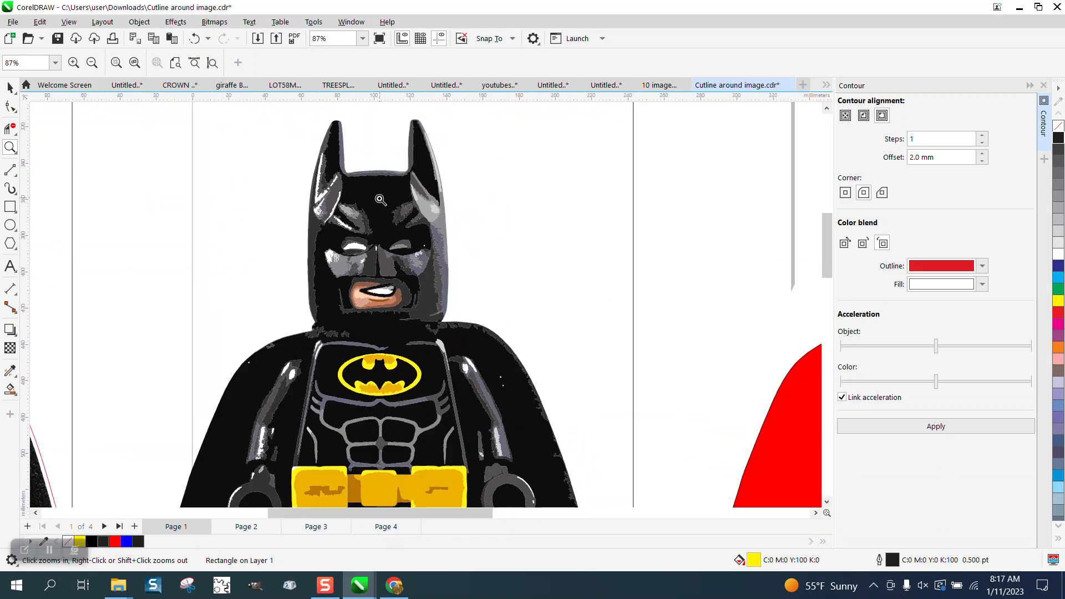
scroll(381, 200, "down", 8)
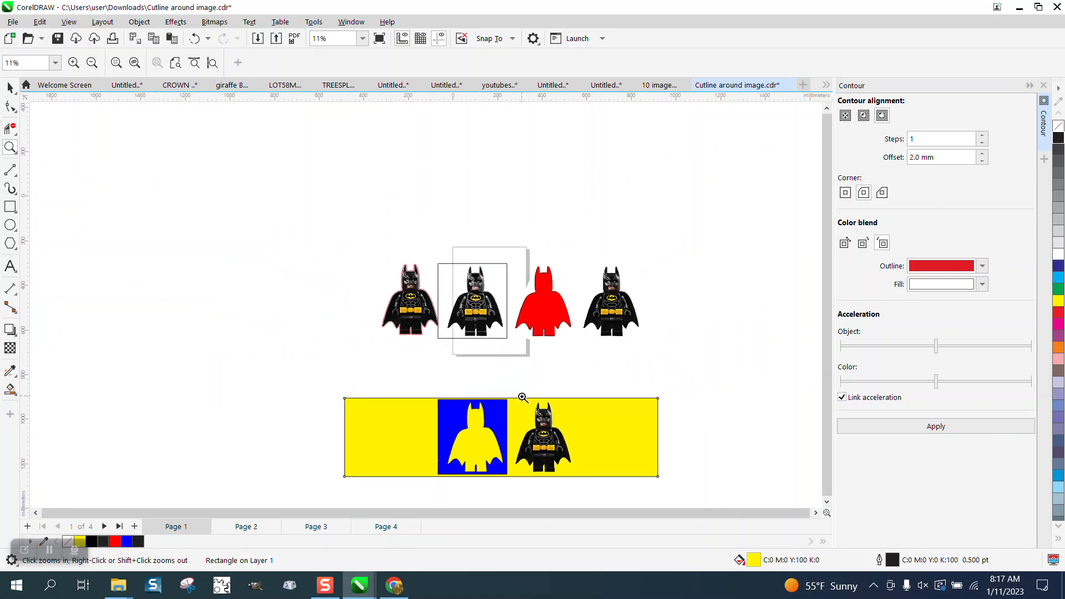
scroll(523, 397, "up", 8)
scroll(544, 267, "down", 3)
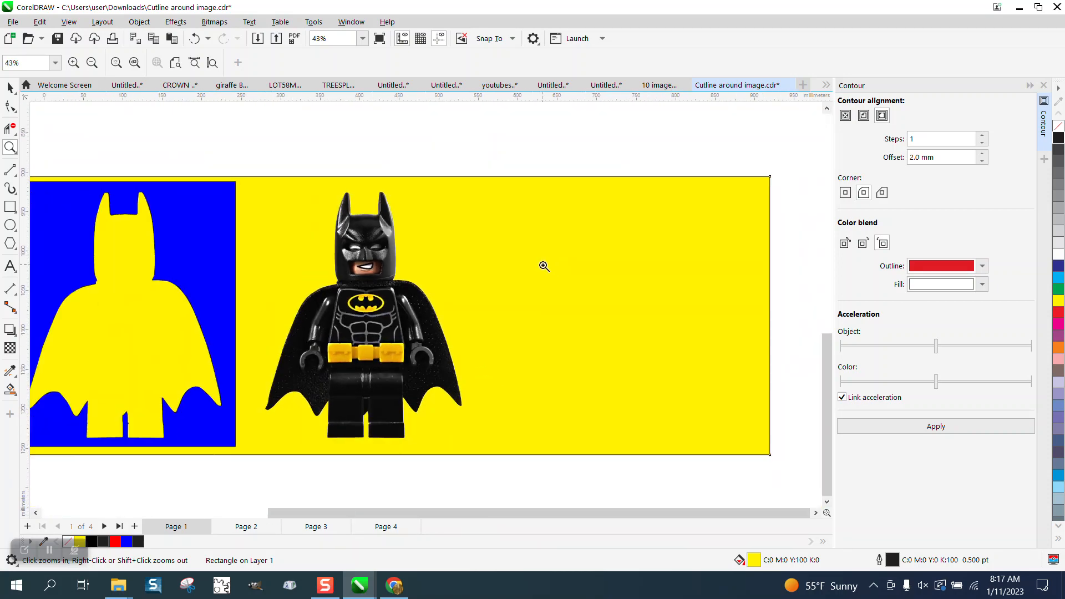
scroll(545, 266, "down", 2)
- Smart-fill the blue shape's Batman-shaped opening, move the result to the free area beside the bitmap and remove its fill
left_click(10, 87)
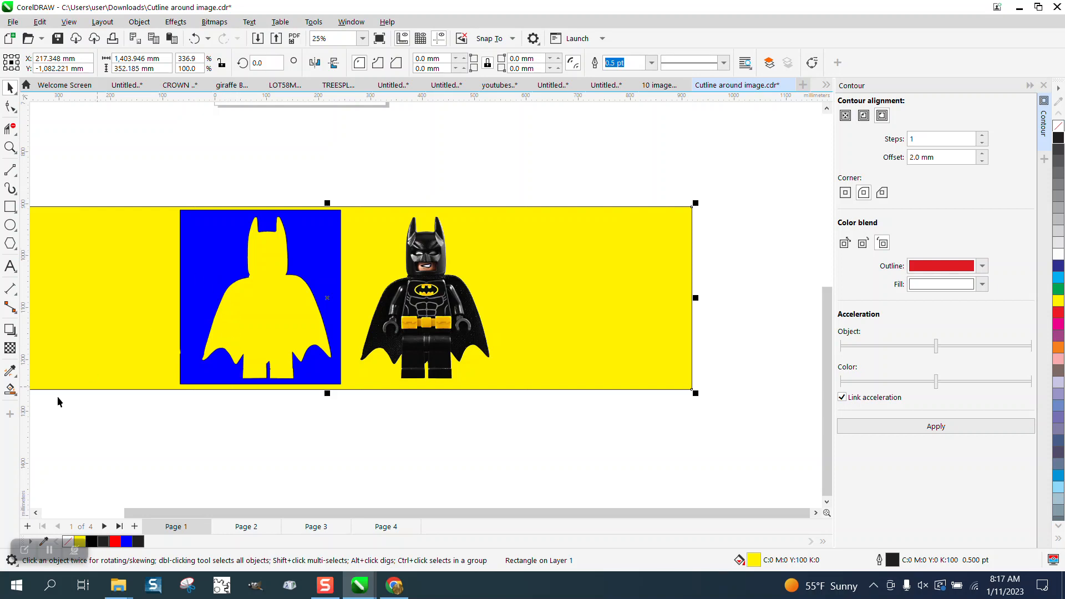
left_click(10, 390)
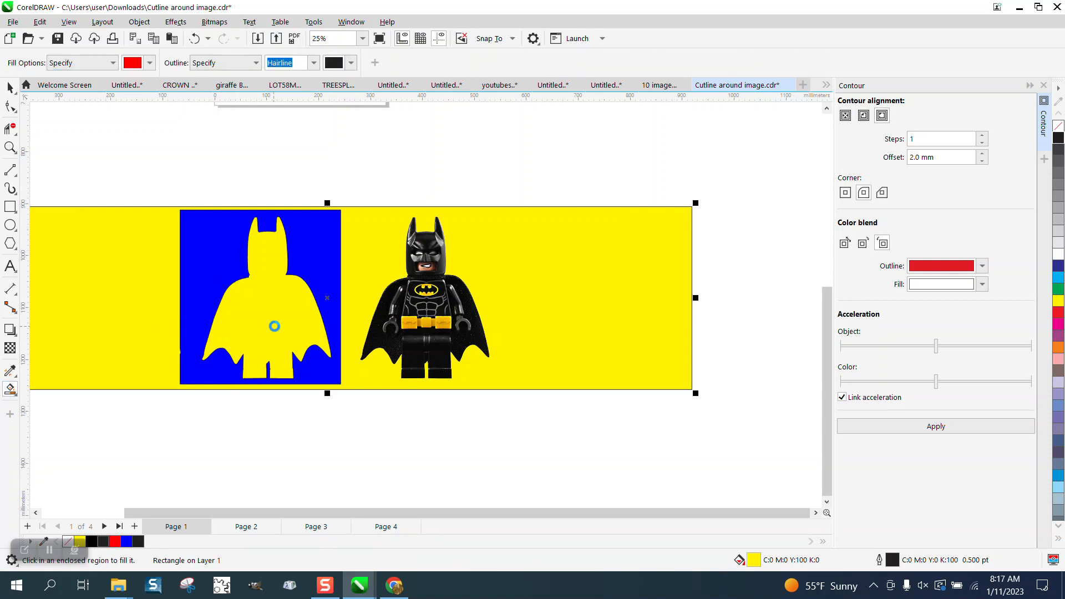
key("Right")
key("Right")
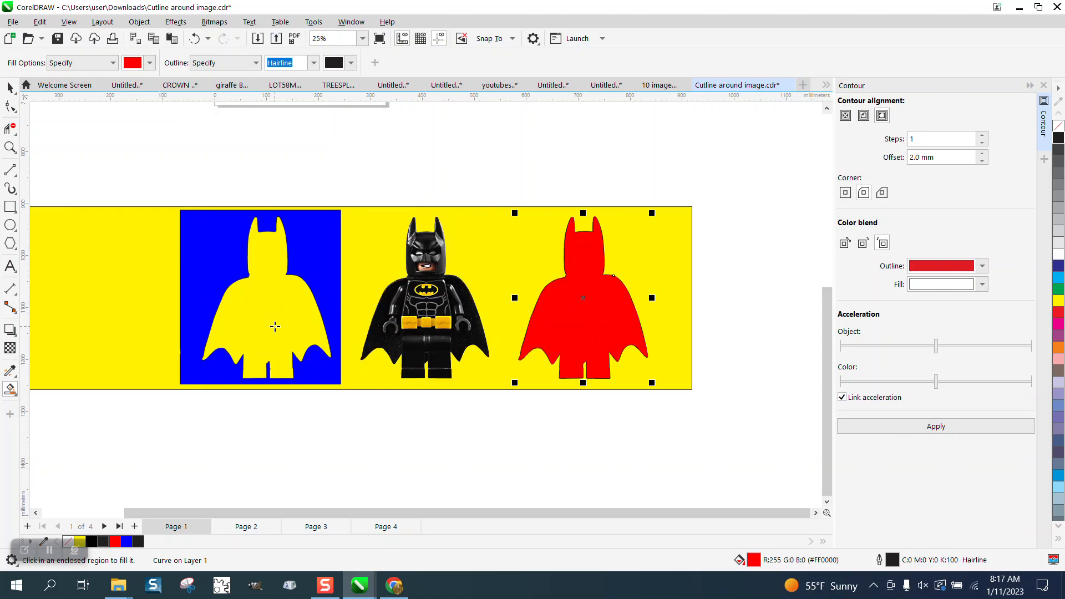
left_click(1058, 126)
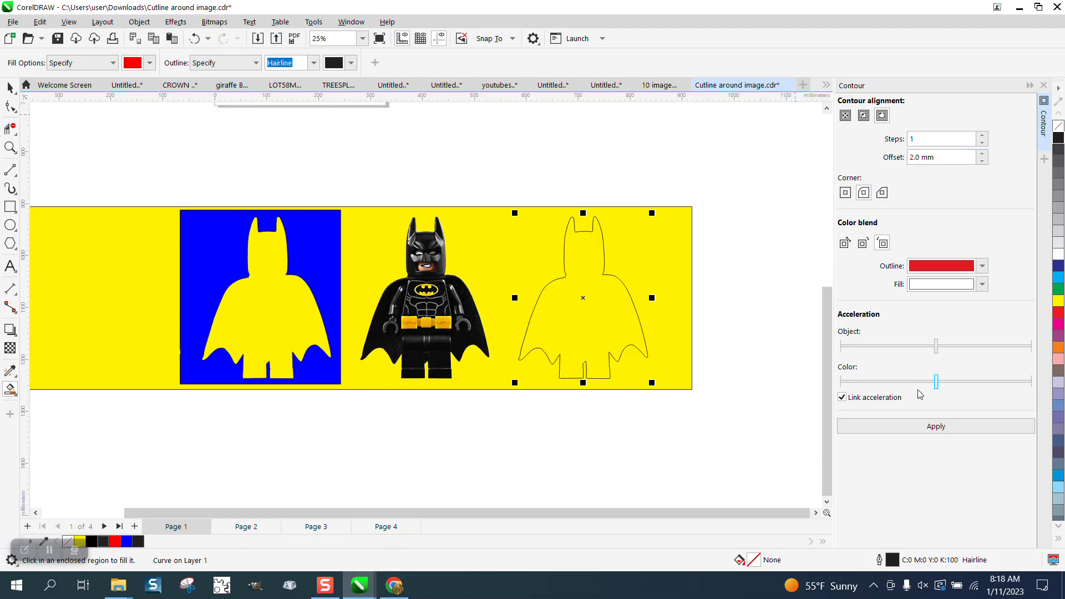
- Apply a one-step outside contour with a 2.0 mm offset to the unfilled silhouette and break the contour apart
left_click(938, 431)
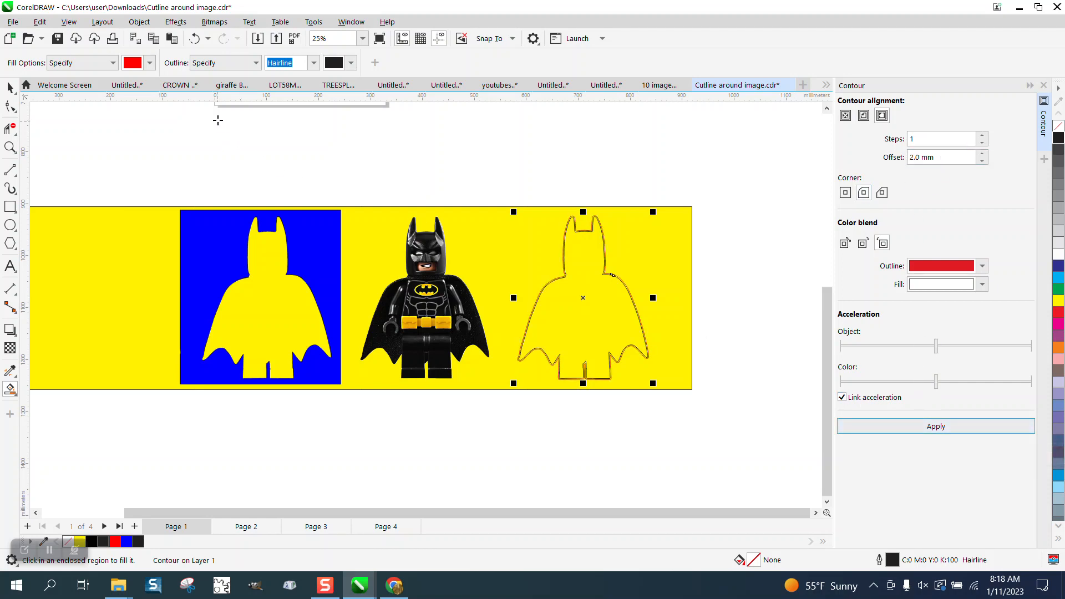
left_click(139, 22)
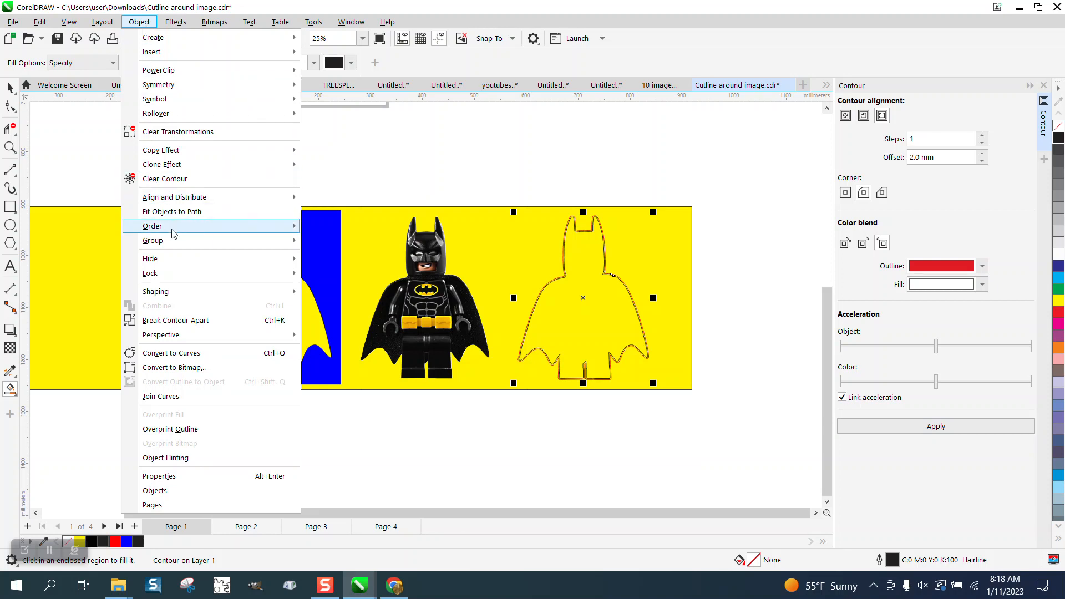
left_click(186, 321)
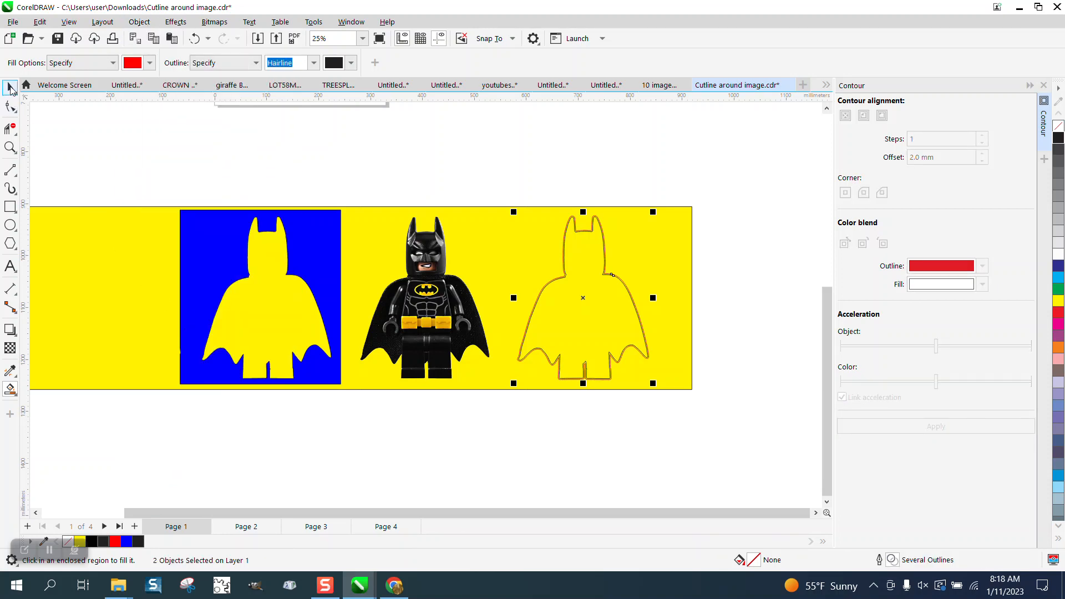
- Move the inner black silhouette outline down off the yellow rectangle, away from the red contour
left_click(10, 87)
left_click(582, 277)
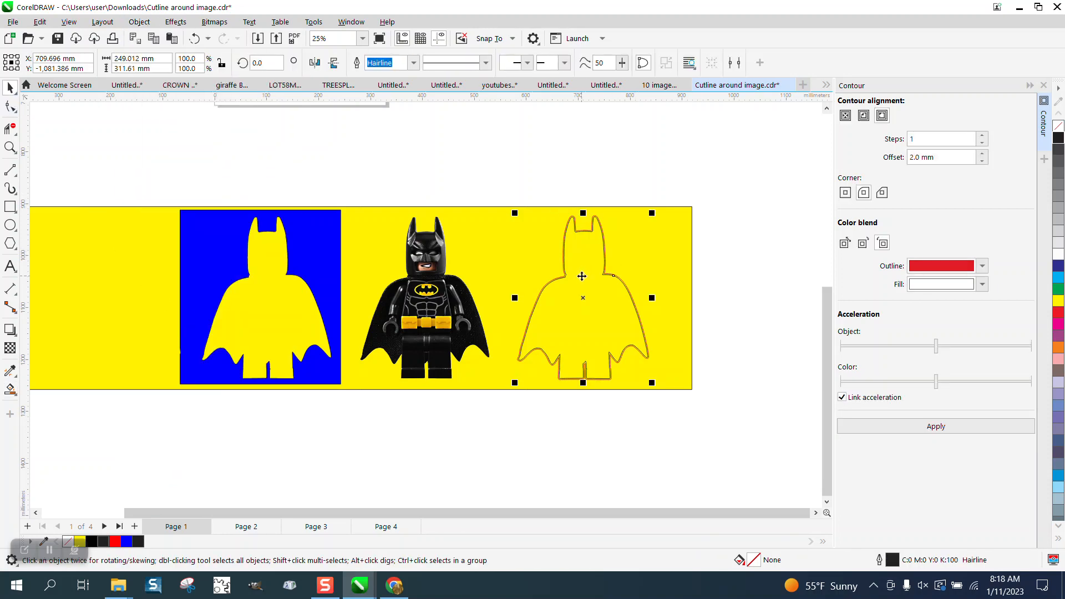
key("Down")
key("Down")
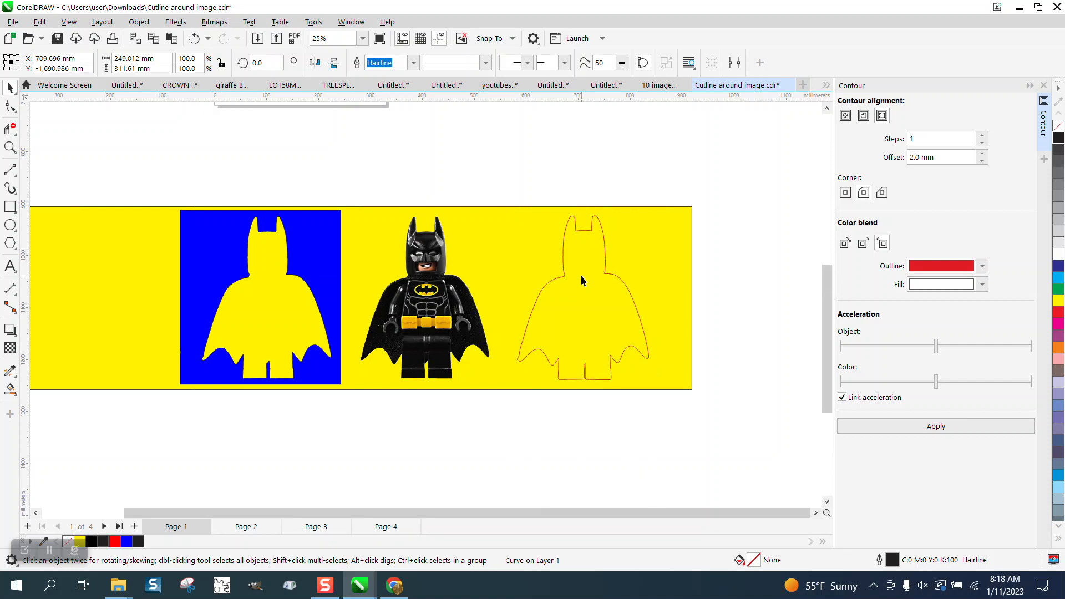
- Move the red contour outline left onto the Batman bitmap and check its fit around the head
left_click(585, 275)
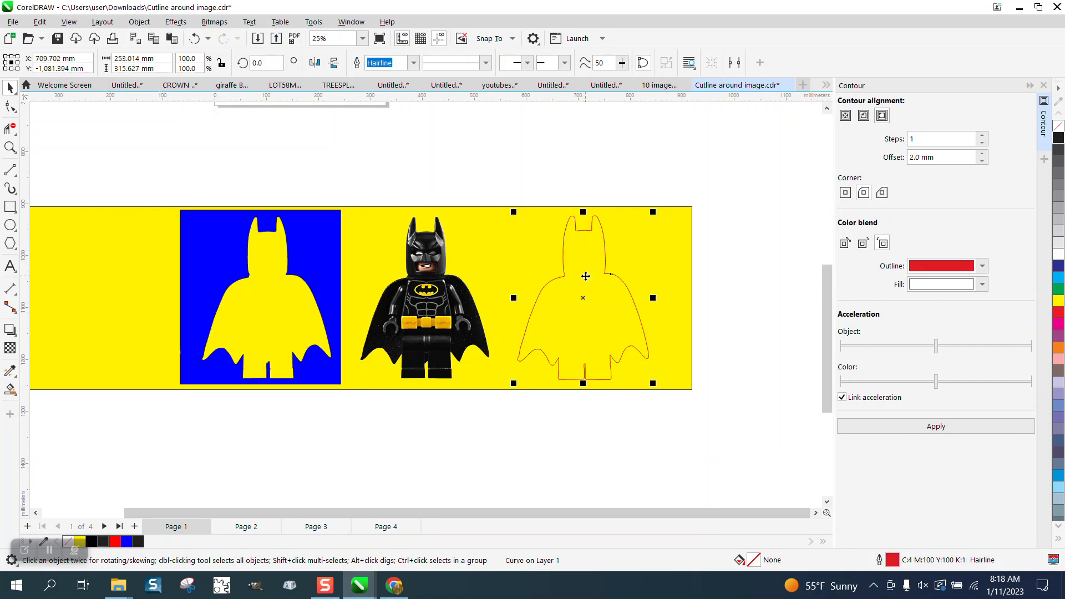
key("Left")
key("z")
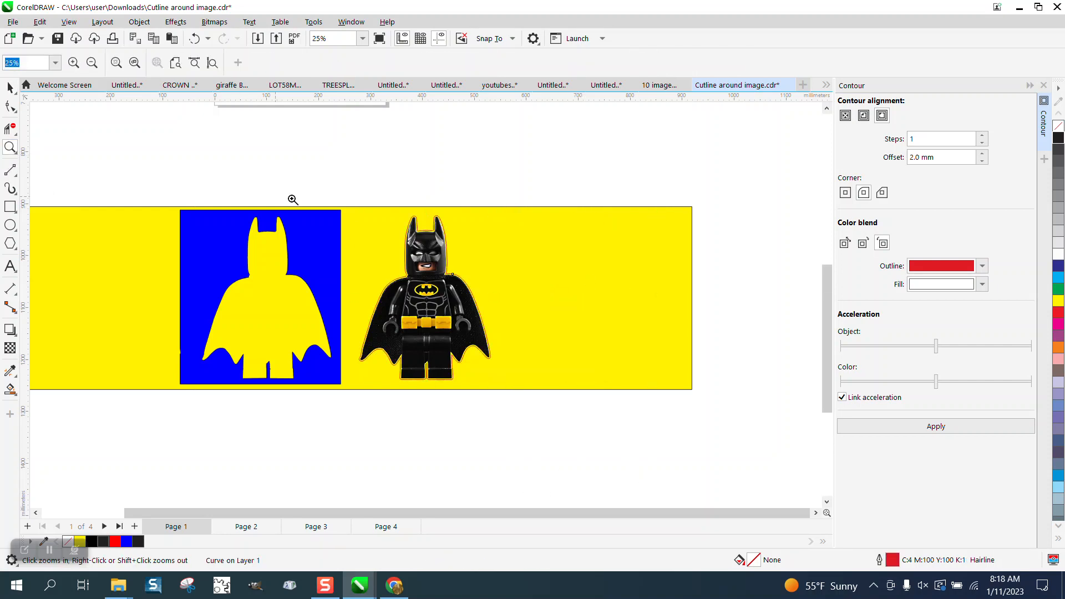
left_click_drag(448, 237, 507, 255)
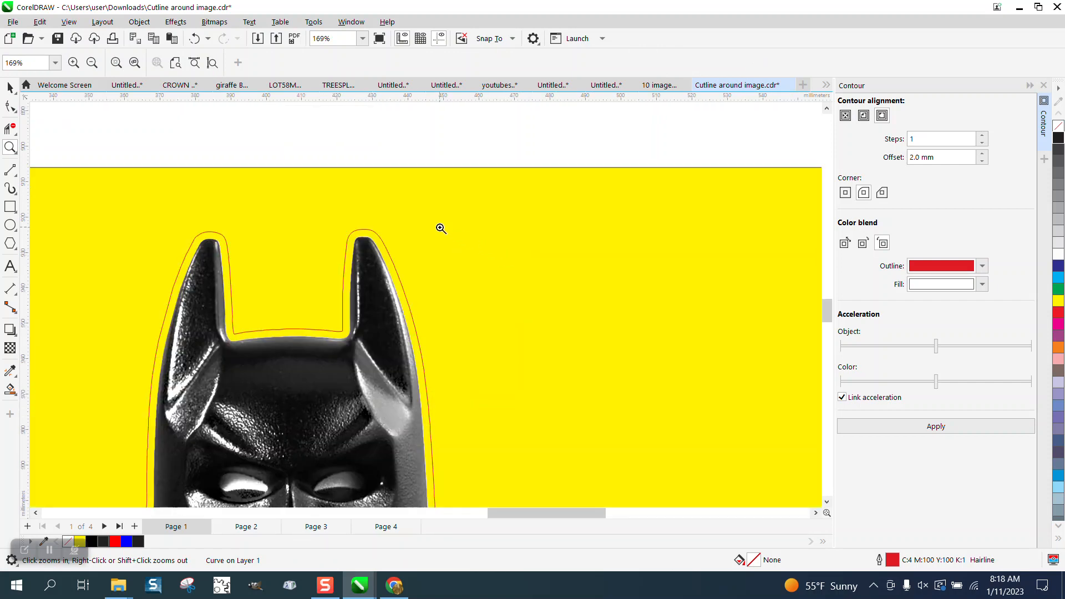
scroll(340, 167, "down", 4)
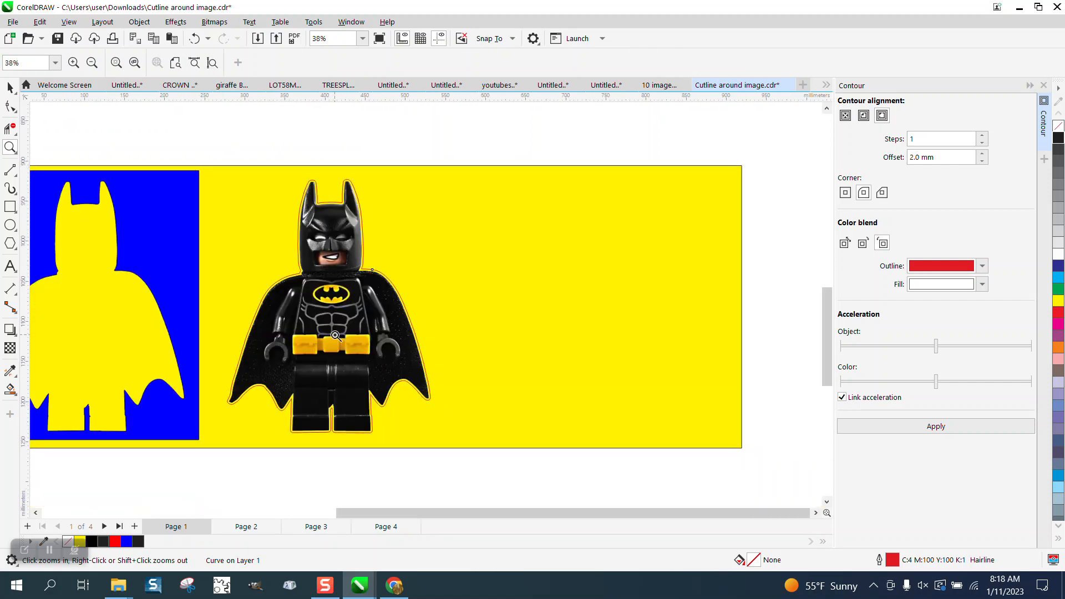
- Delete the stray nodes forming the bump in the red cutline along the left-hand leg's outer edge
left_click_drag(294, 394, 397, 447)
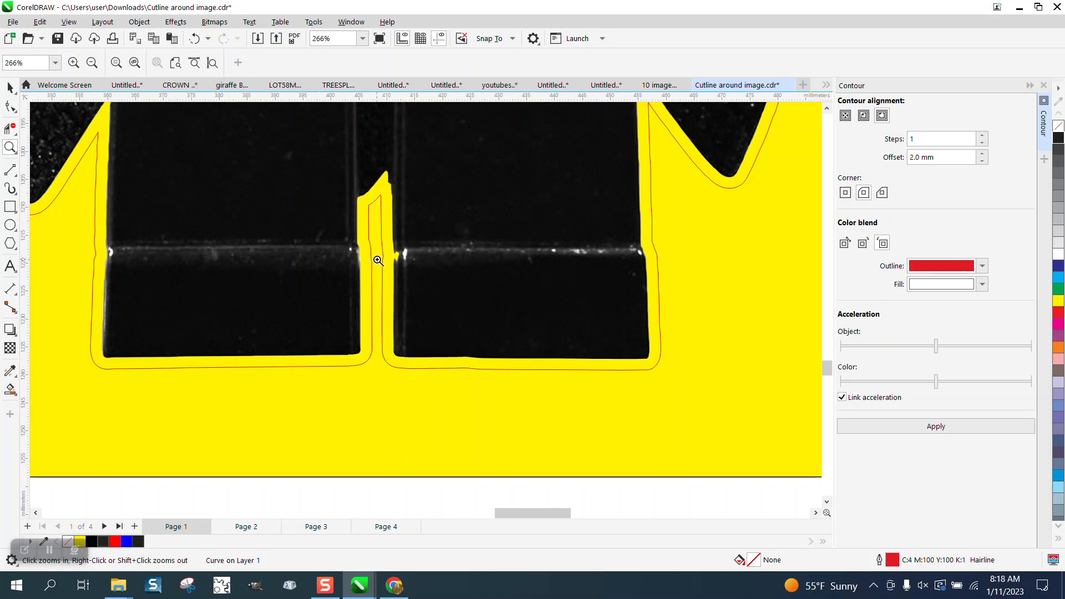
scroll(377, 225, "down", 1)
scroll(384, 243, "down", 1)
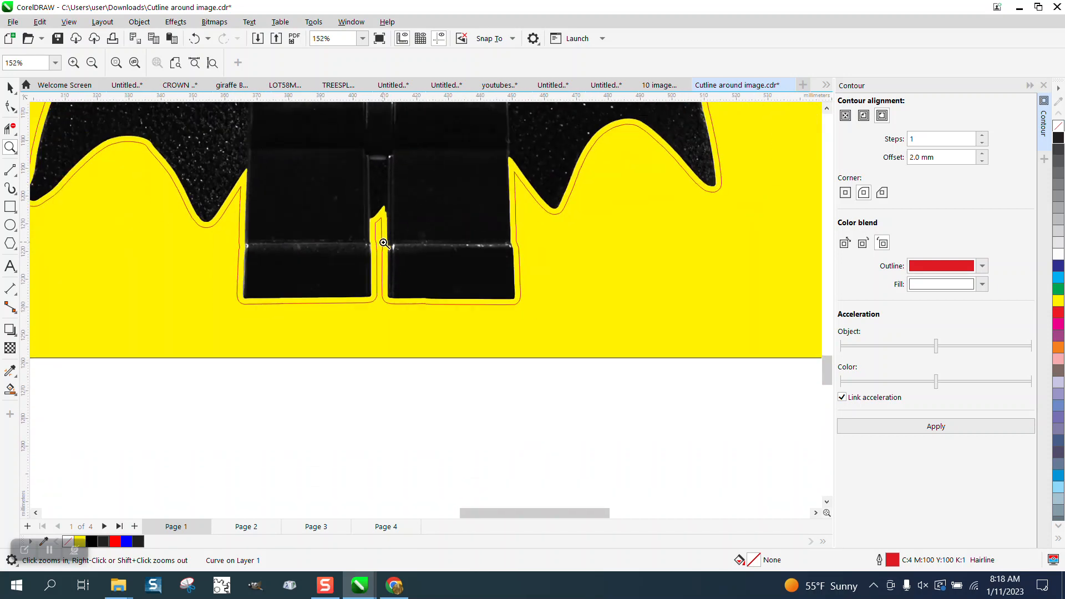
left_click_drag(242, 230, 280, 272)
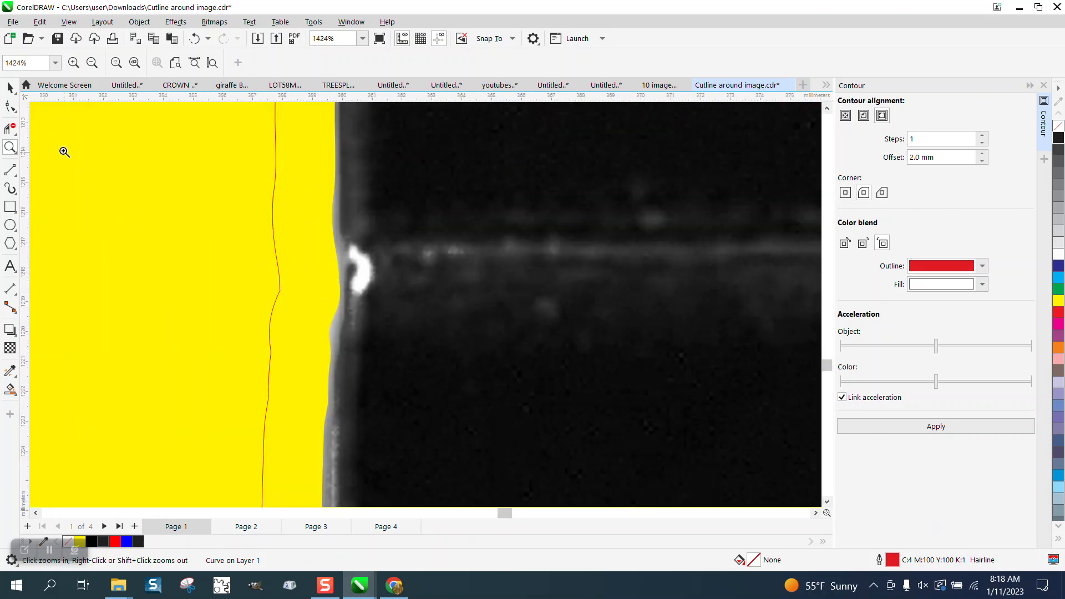
left_click(10, 106)
left_click_drag(283, 351, 306, 364)
key("Delete")
scroll(304, 359, "down", 10)
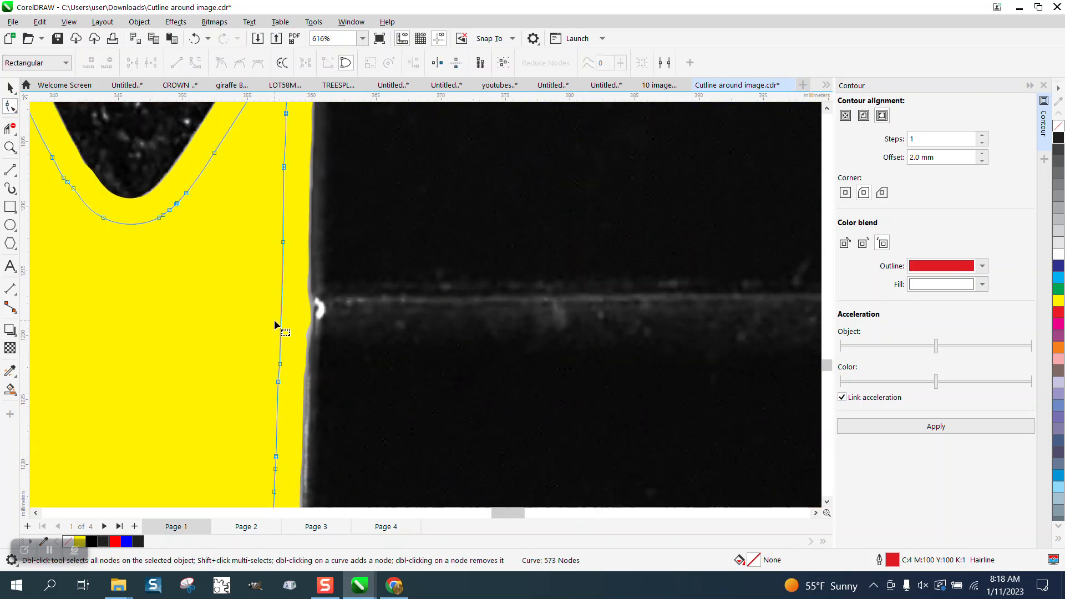
scroll(251, 322, "down", 5)
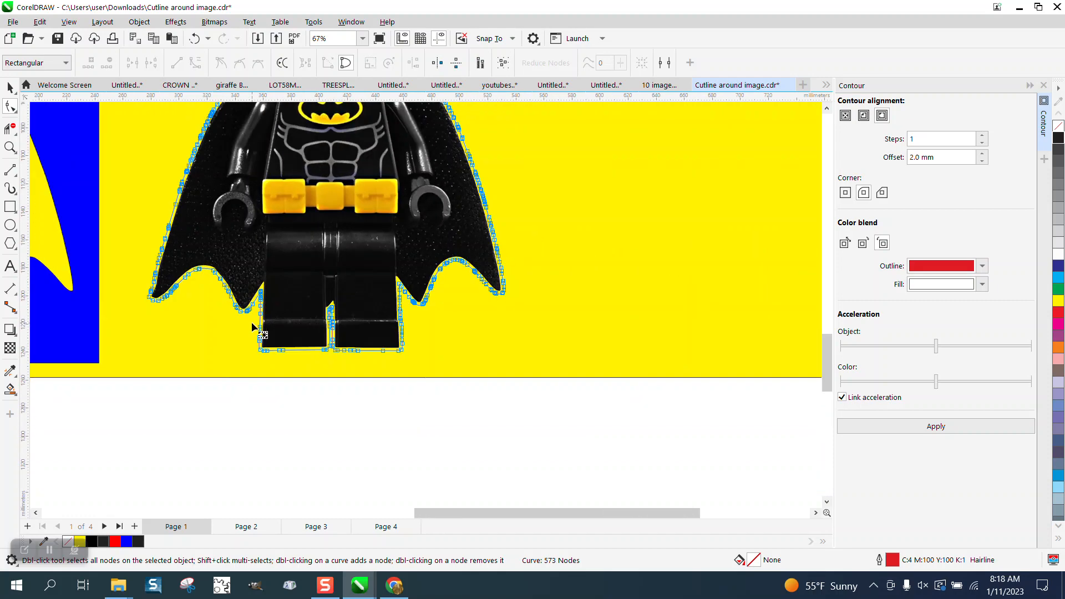
left_click(10, 87)
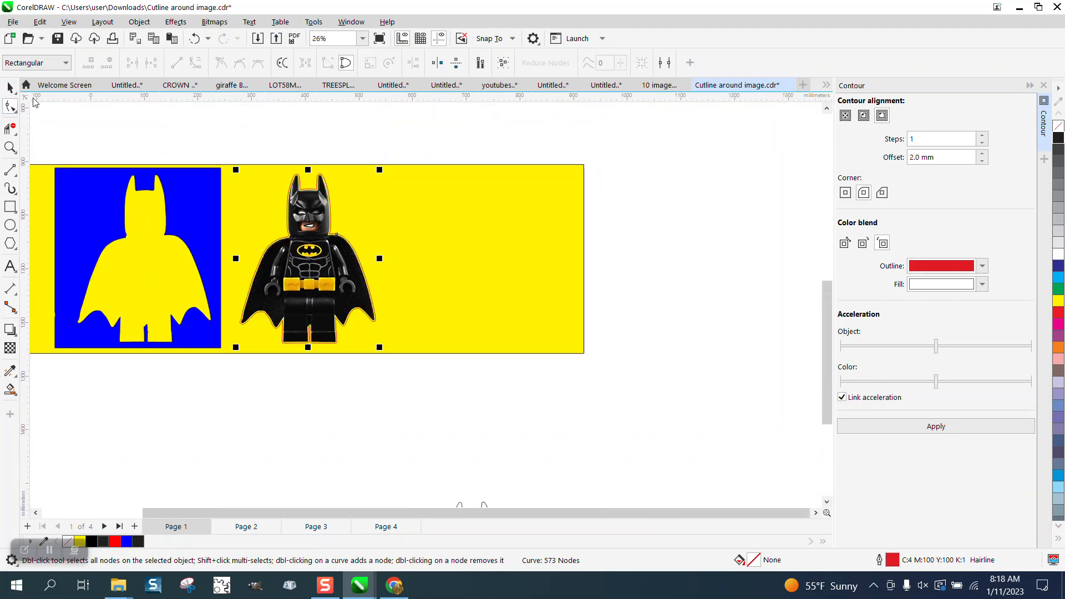